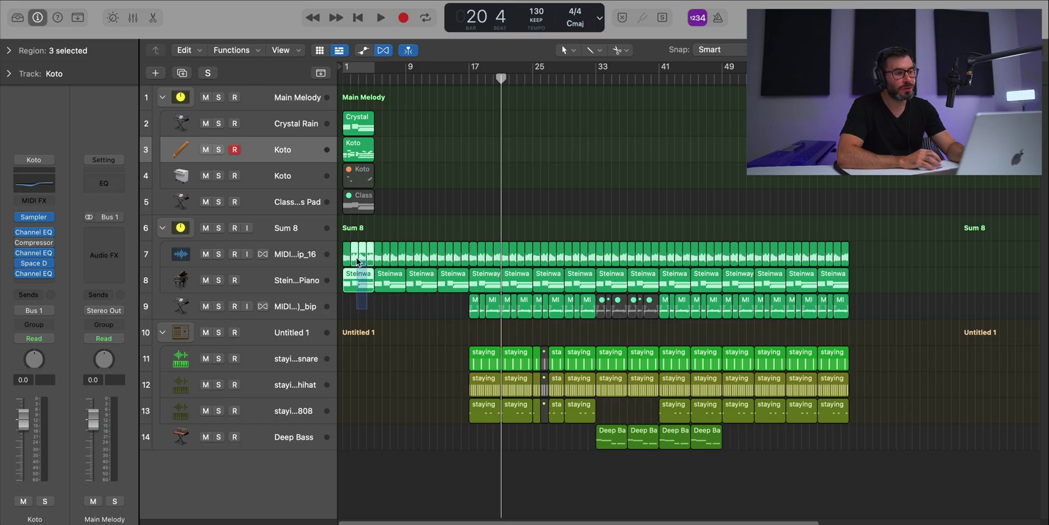
Set the cycle range to the selected regions in bars 1–4 and audition the Sum 8 stack in solo.
key(c)
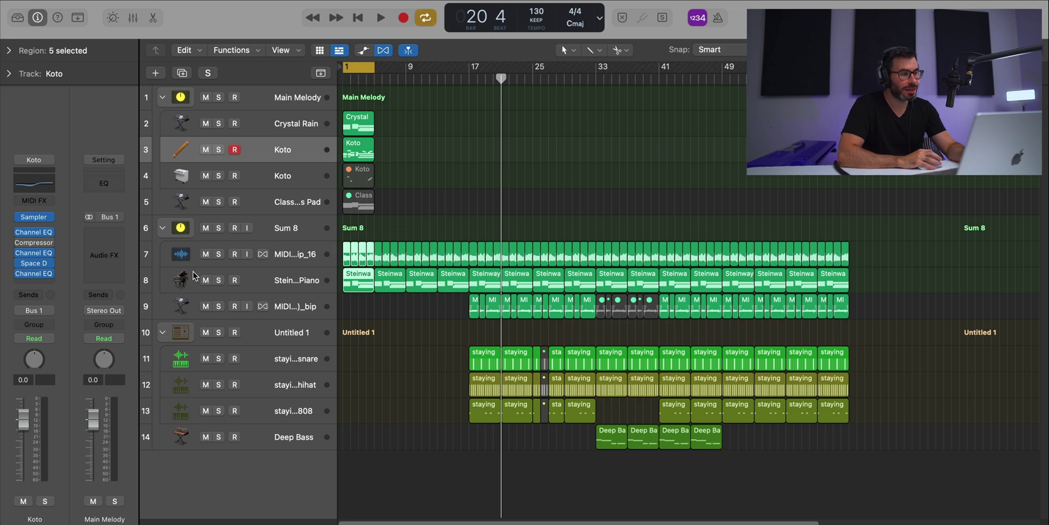
click(218, 229)
key(space)
key(super+Right)
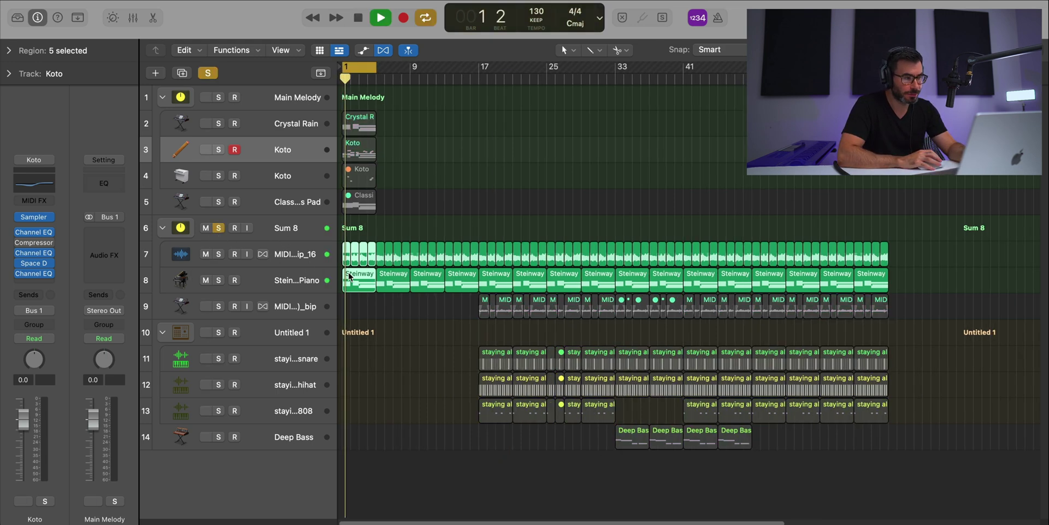
key(super+Right)
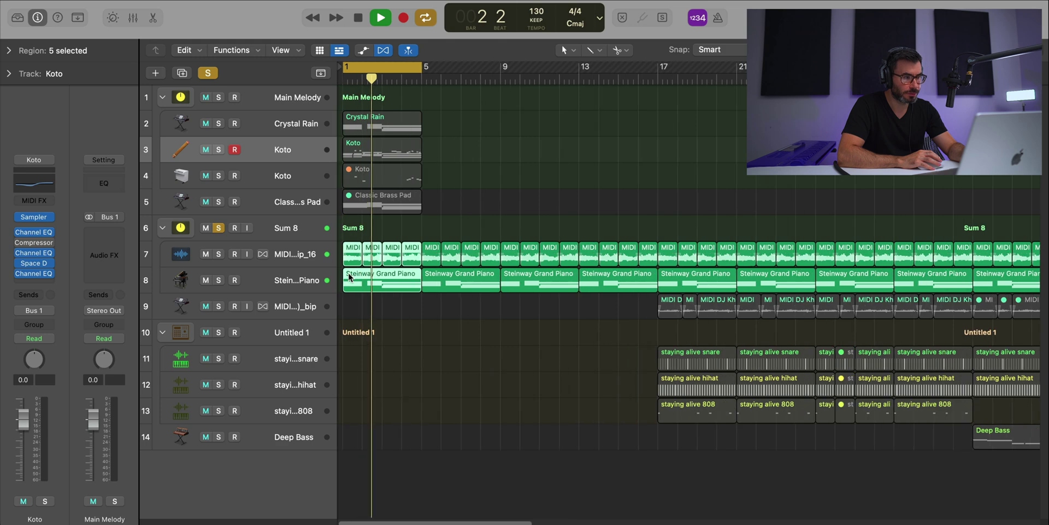
key(super+Right)
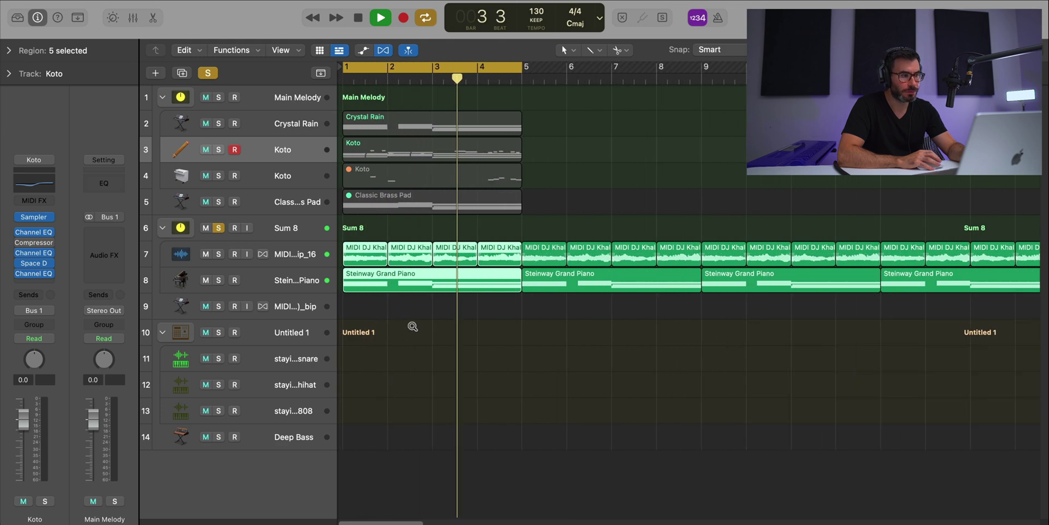
key(super+Down)
key(space)
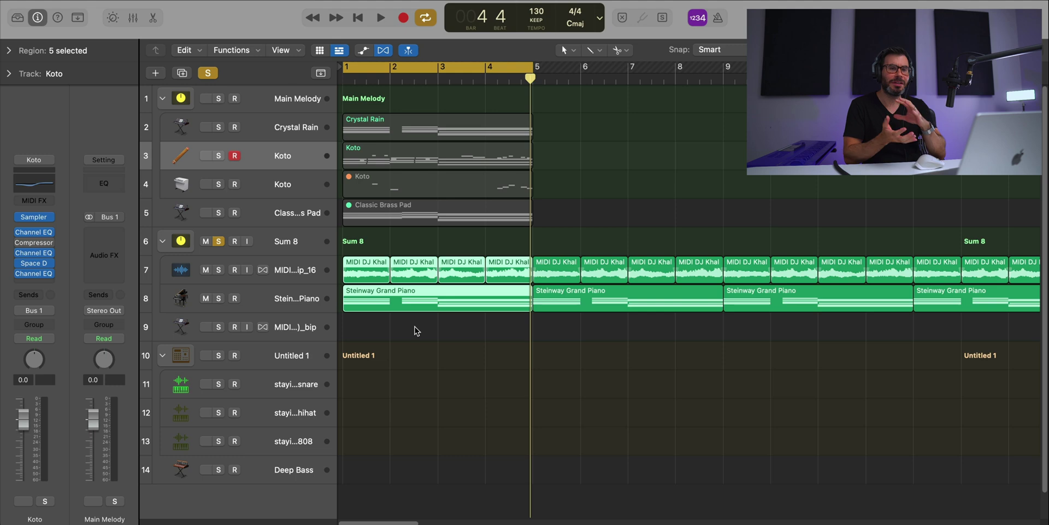
Switch the solo from Sum 8 to the Main Melody stack and play it over the cycle.
click(219, 242)
click(218, 99)
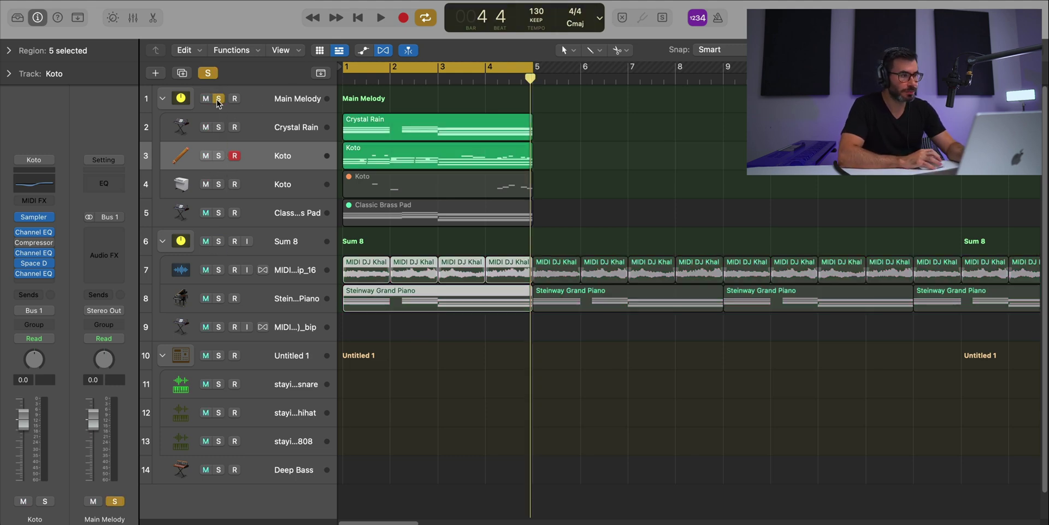
key(space)
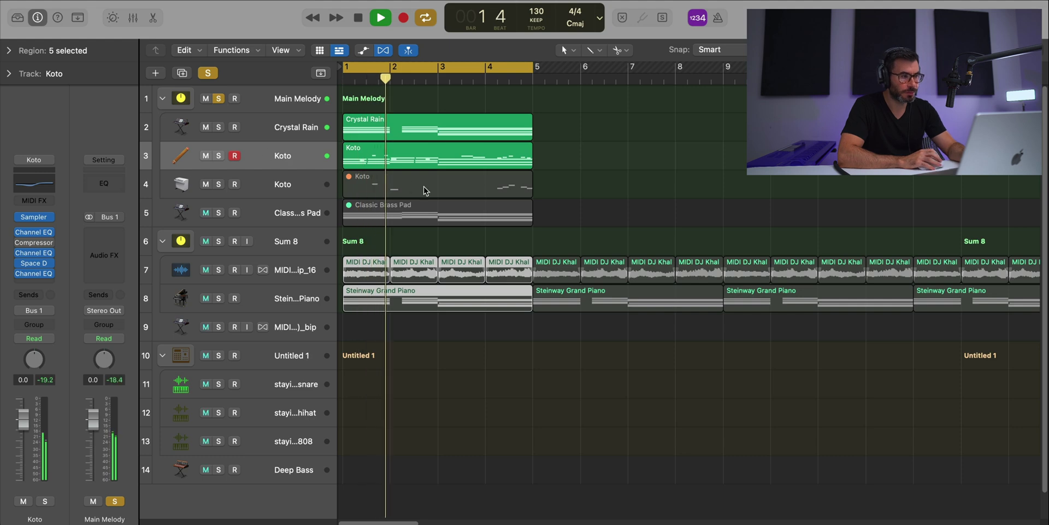
key(super+Down)
key(super+Right)
scroll(428, 192, up, 3)
click(660, 192)
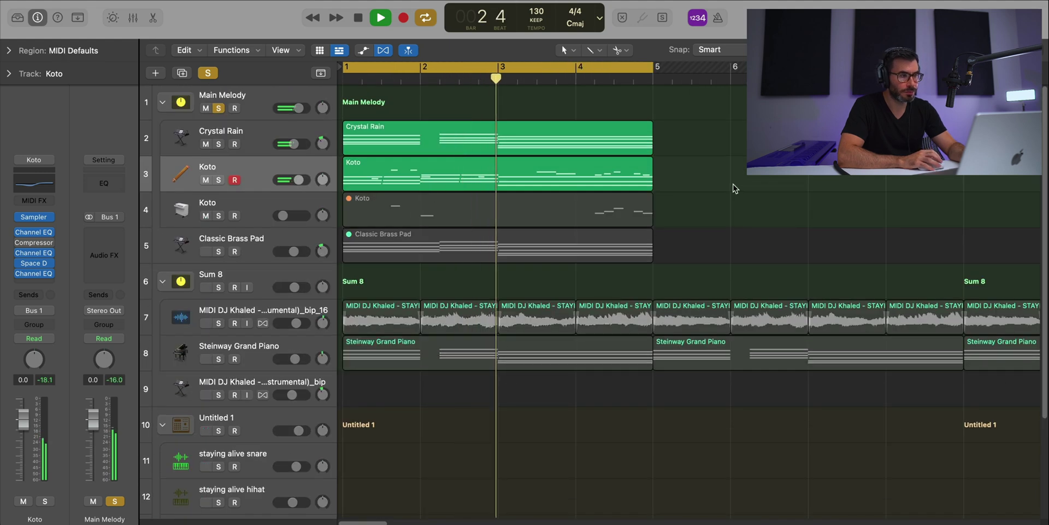
Open the Crystal Rain region in the Piano Roll, solo it, and highlight each of its three chords in turn.
key(e)
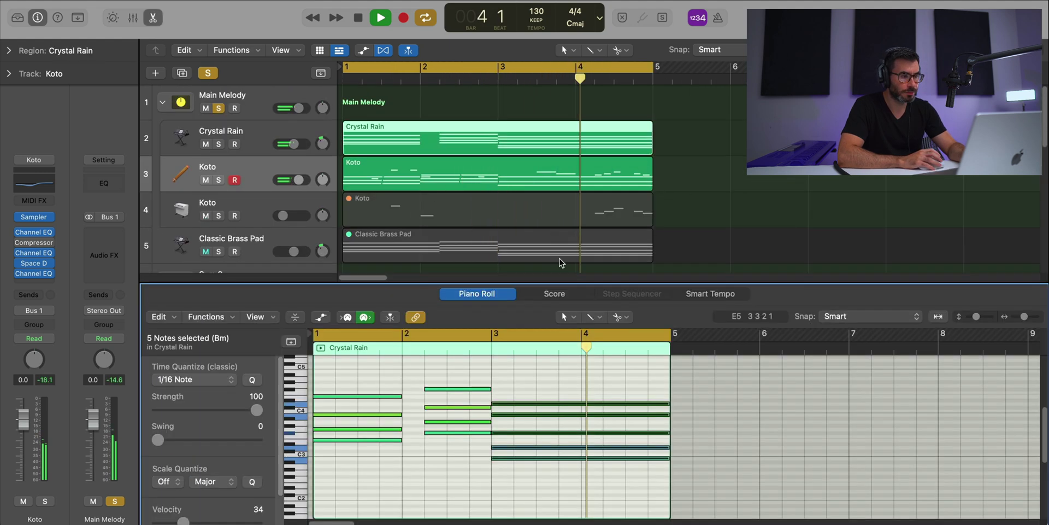
key(ctrl+s)
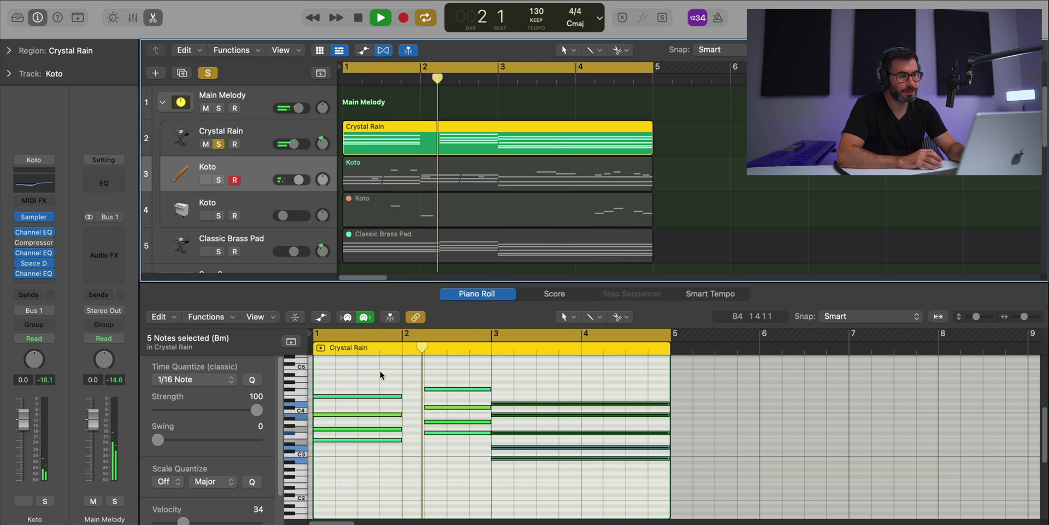
key(space)
drag(376, 374, 373, 482)
drag(470, 487, 458, 389)
drag(593, 386, 585, 469)
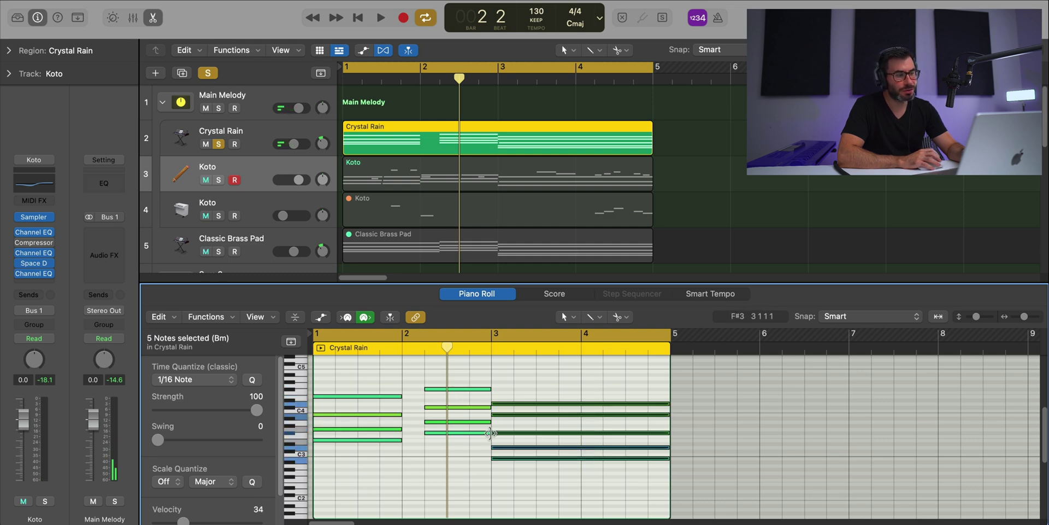
Solo only the unmuted Koto track, play it while viewing its notes in the Piano Roll, and close the editor.
alt+click(218, 180)
click(374, 180)
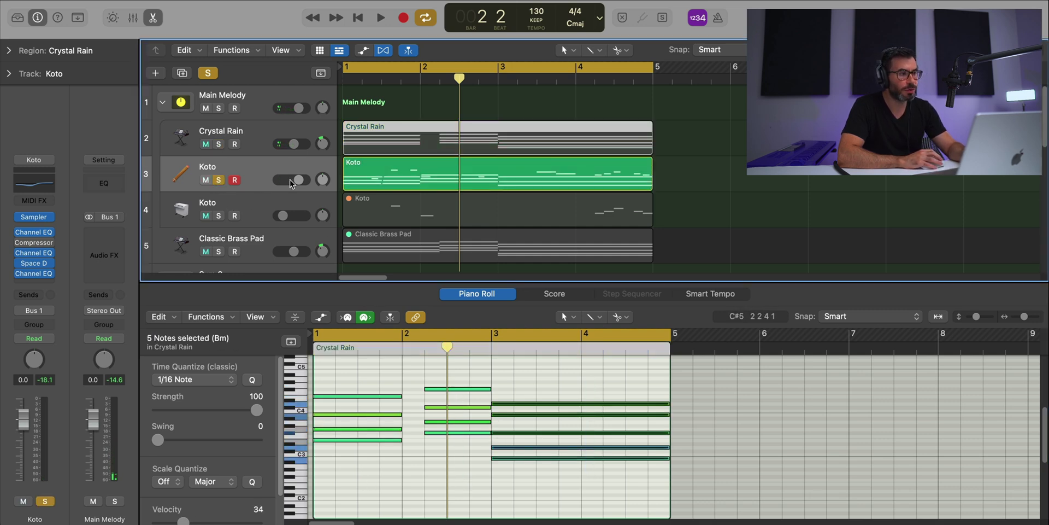
key(space)
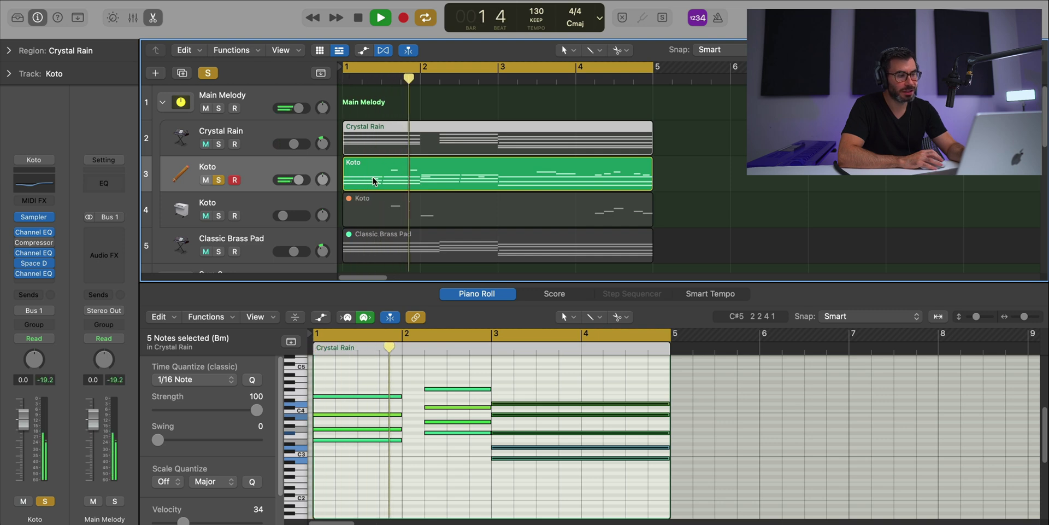
click(375, 181)
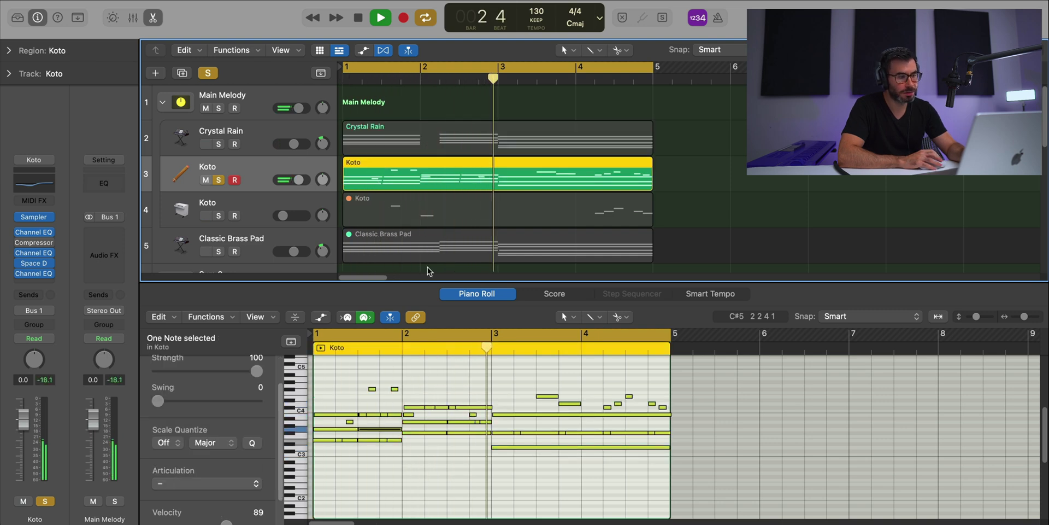
key(space)
key(e)
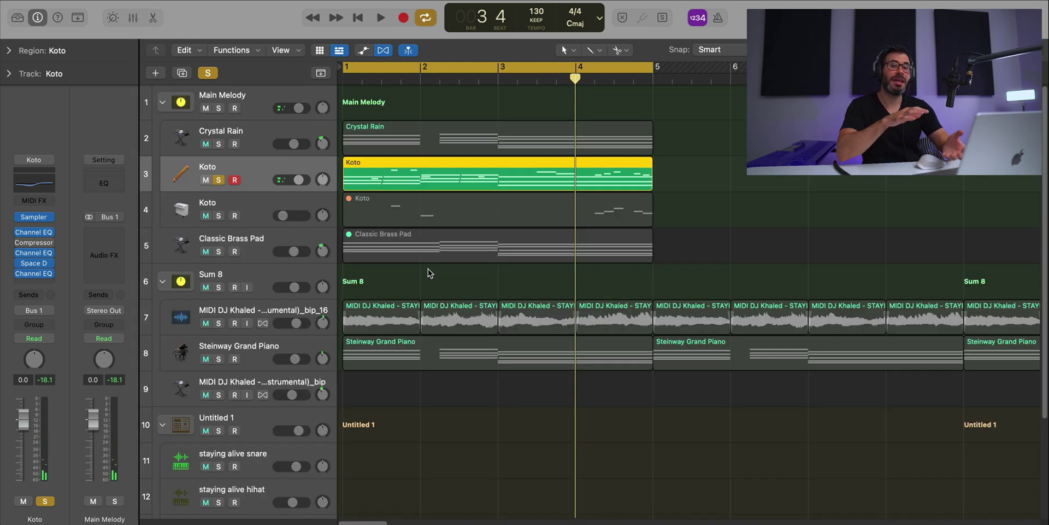
Solo the DJ Khaled instrumental sample track ending in "_bip_16" and play it through the four-bar cycle.
click(218, 324)
key(space)
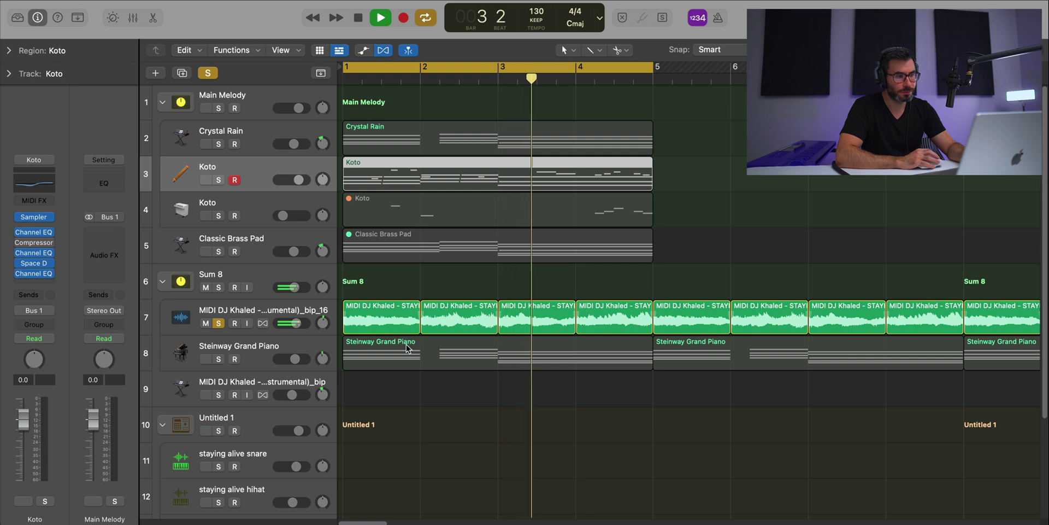
key(super+Left)
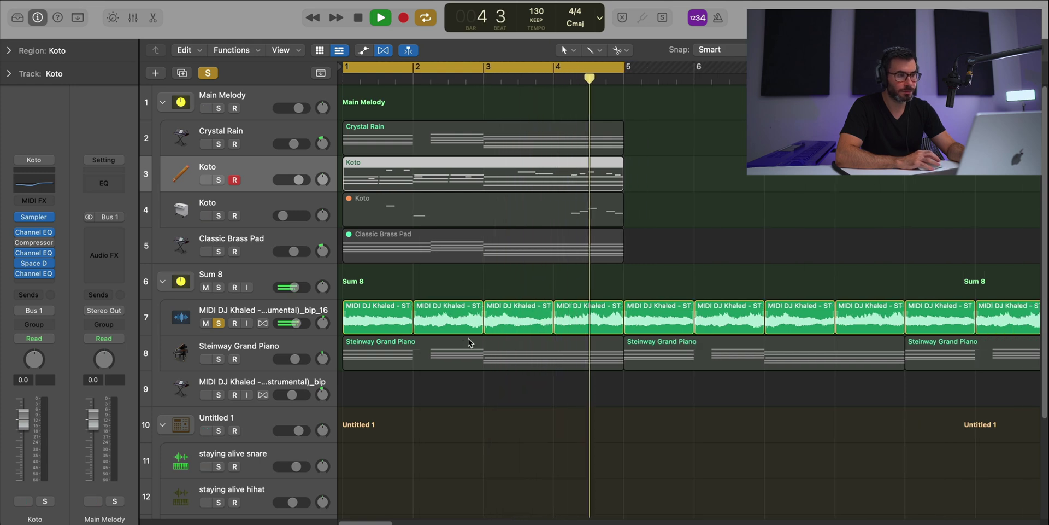
key(space)
Open the Sampld plug-in on the "_bip_16" sample track, listen to the sample through it, and close its window.
click(252, 282)
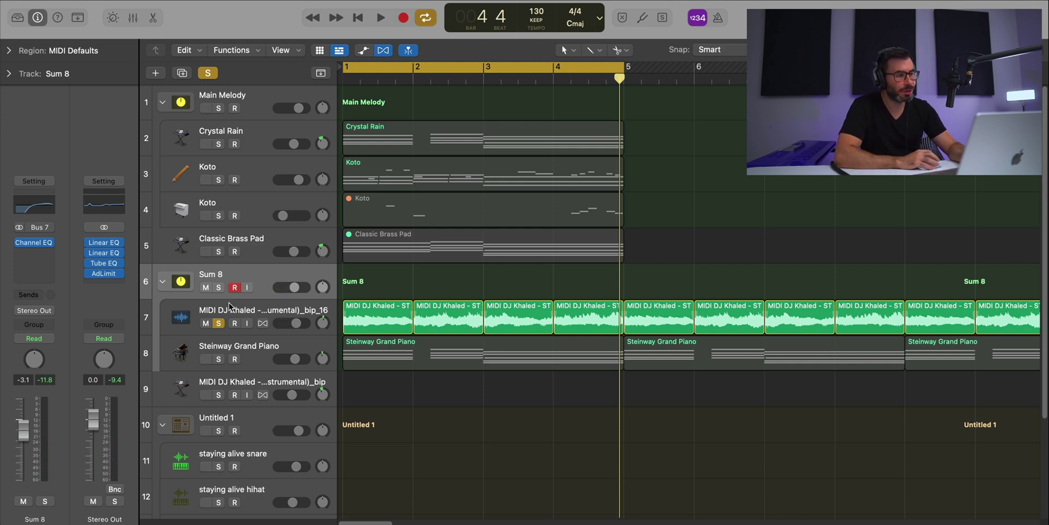
click(249, 312)
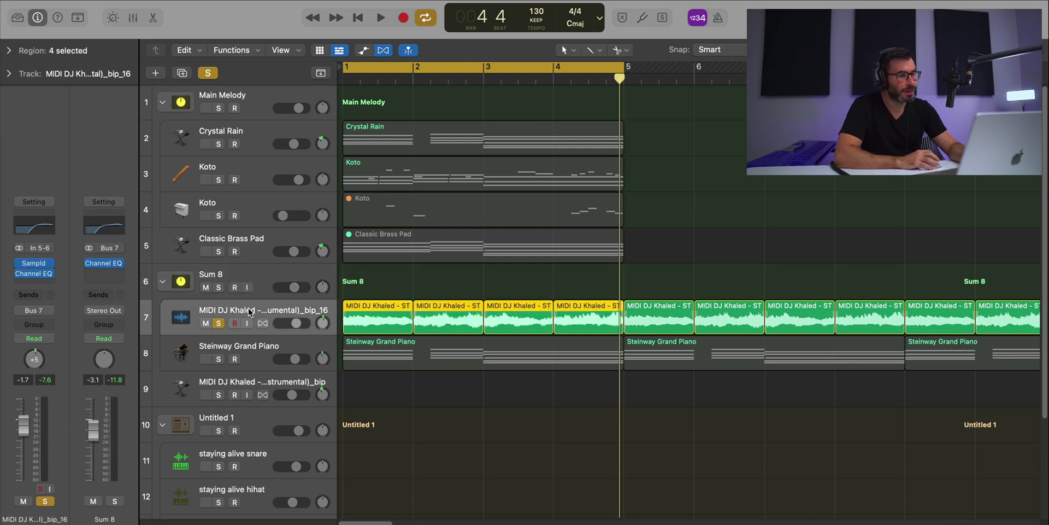
click(38, 264)
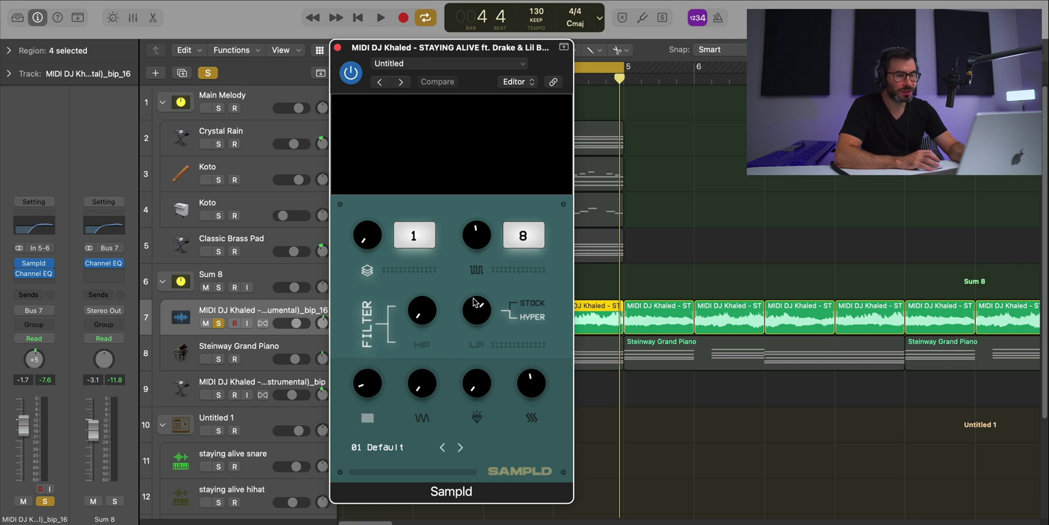
key(space)
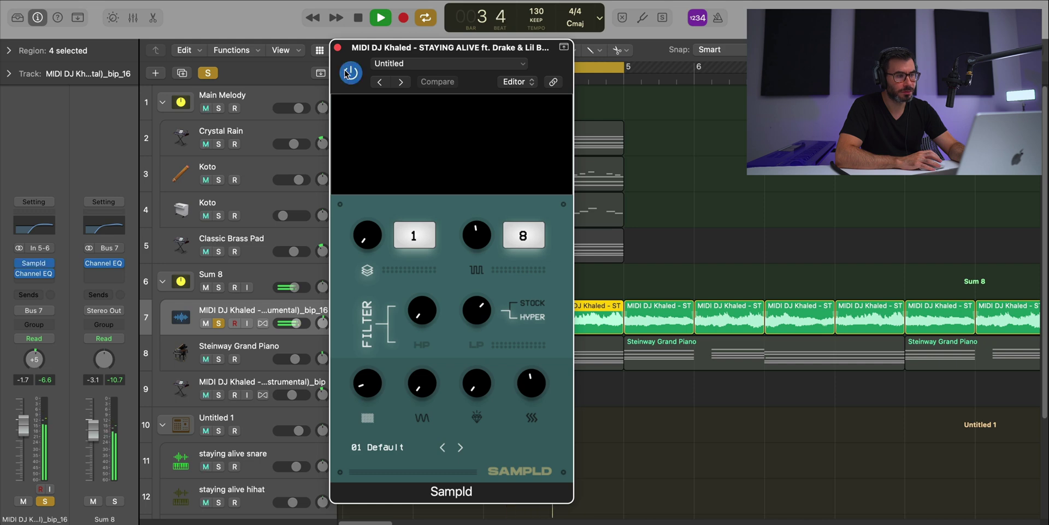
click(338, 48)
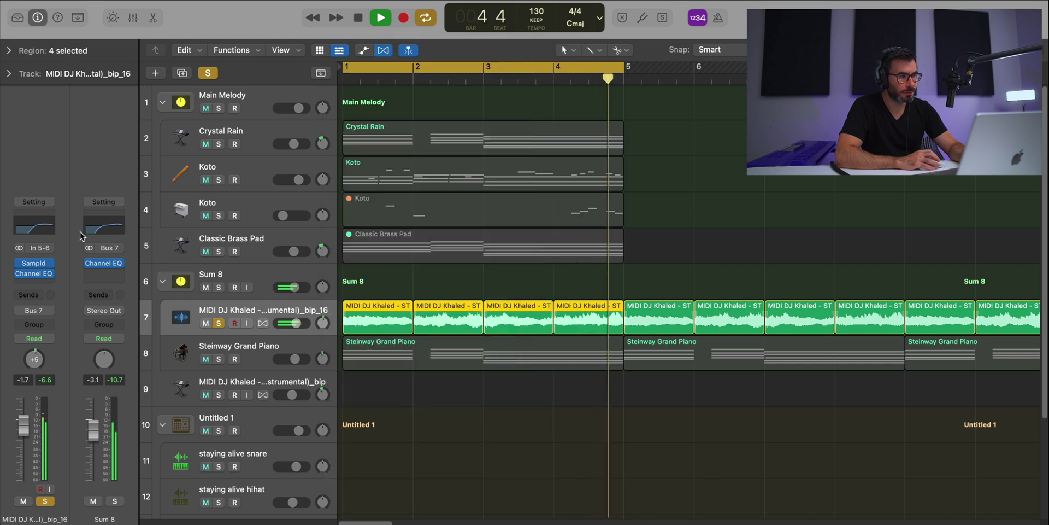
Inspect the Channel EQ settings on the "_bip_16" sample track with playback stopped, and close the plug-in.
click(37, 274)
key(space)
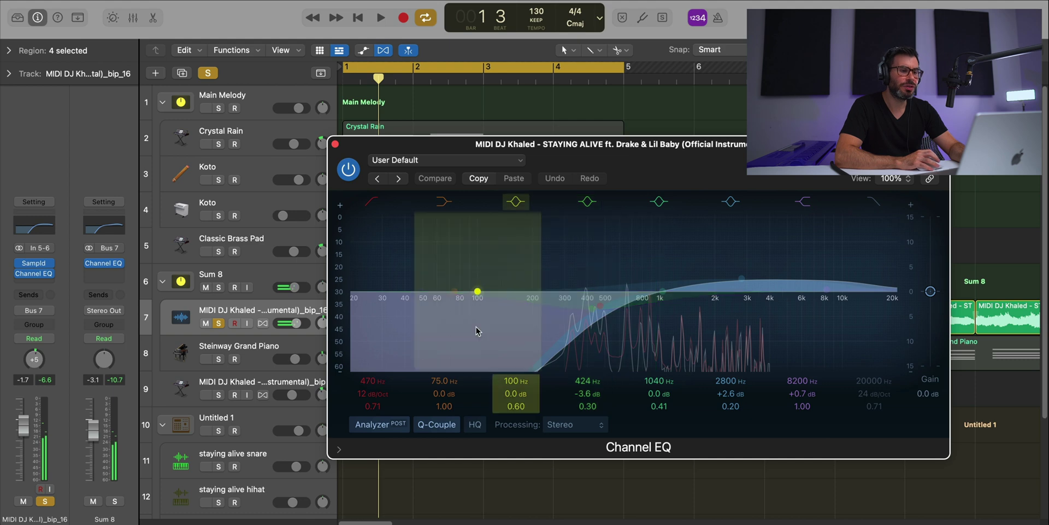
click(335, 144)
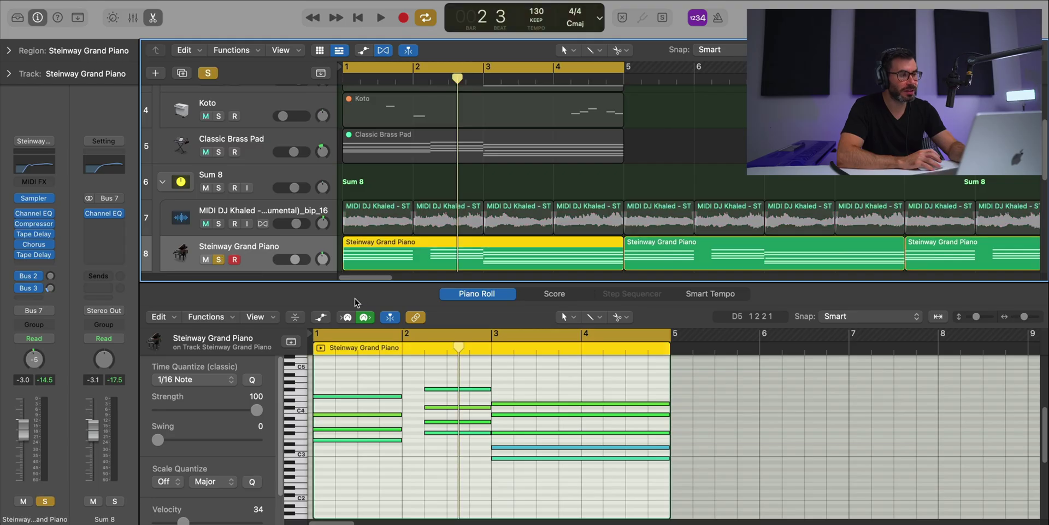
Review the Steinway Grand Piano region in the Piano Roll, highlighting each of its three chords in bars 1–4.
scroll(423, 414, up, 3)
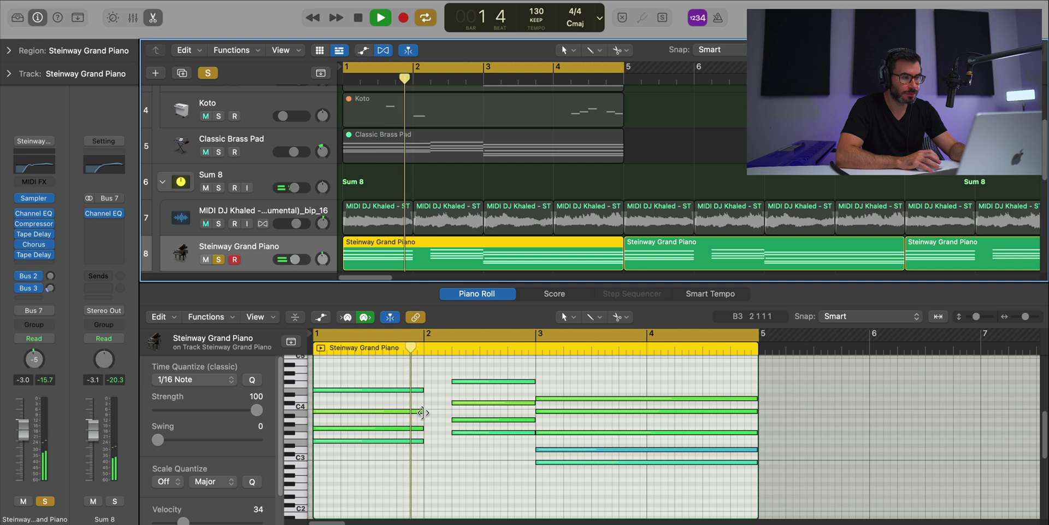
scroll(429, 431, up, 2)
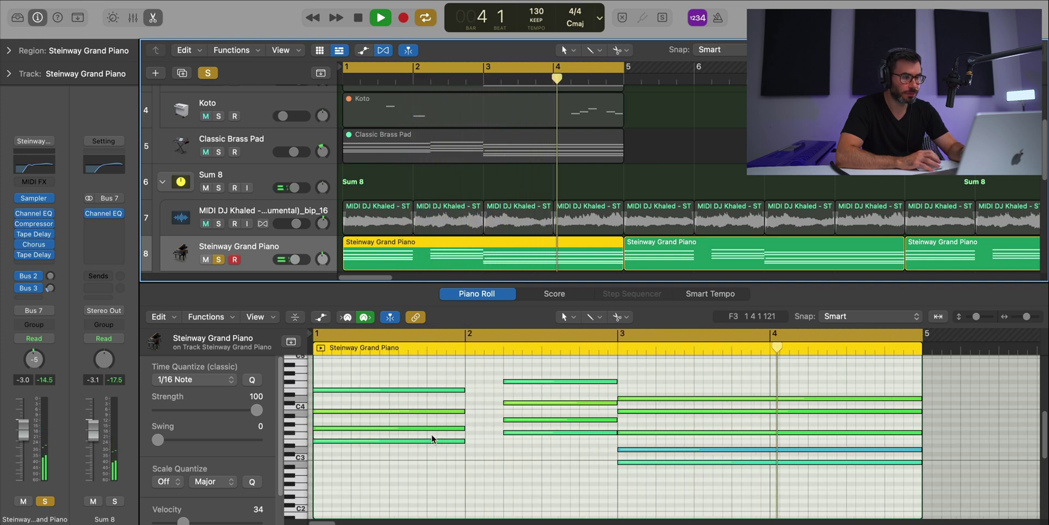
key(space)
drag(443, 489, 417, 375)
drag(520, 454, 548, 370)
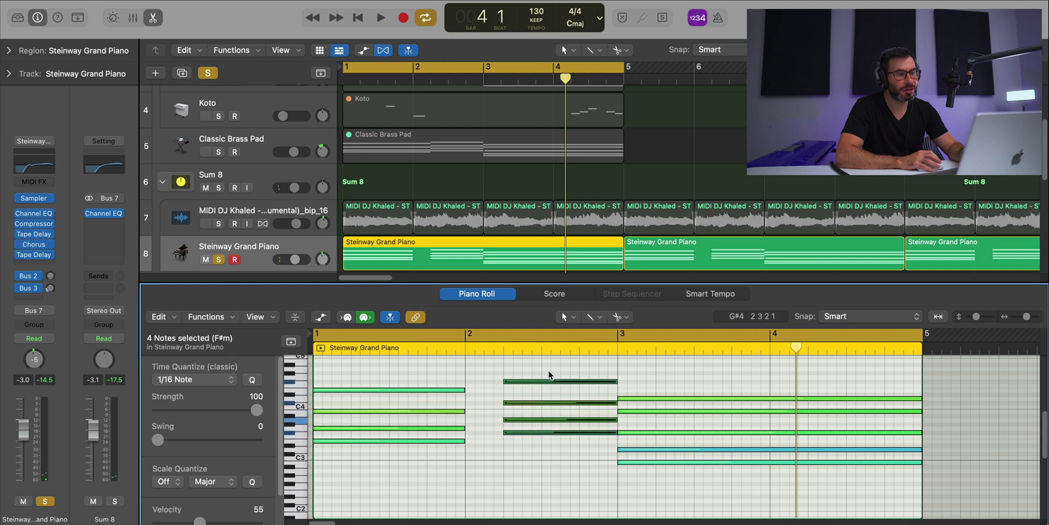
drag(697, 376, 683, 470)
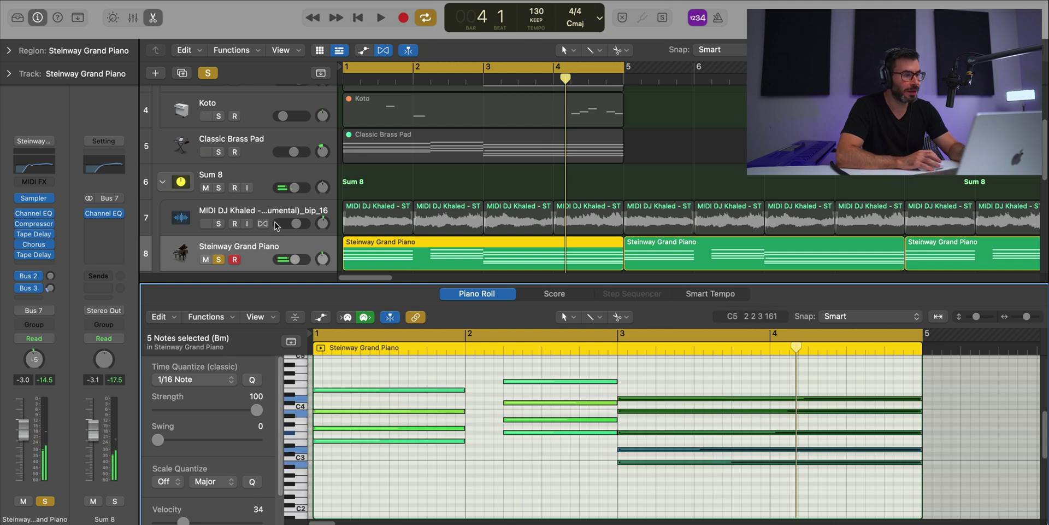
Check the Steinway Grand Piano patch in the Library and audition the track with its last Tape Delay bypassed.
key(y)
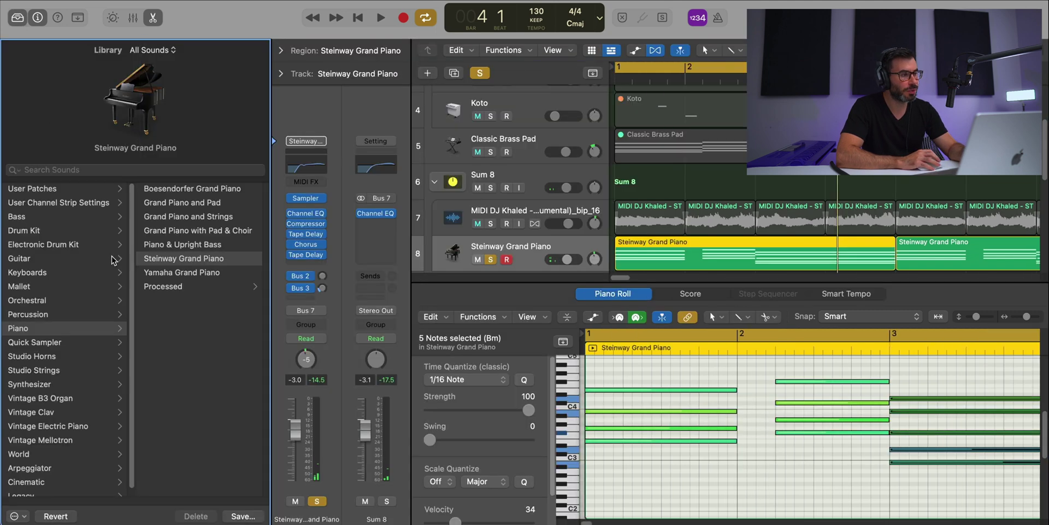
click(20, 18)
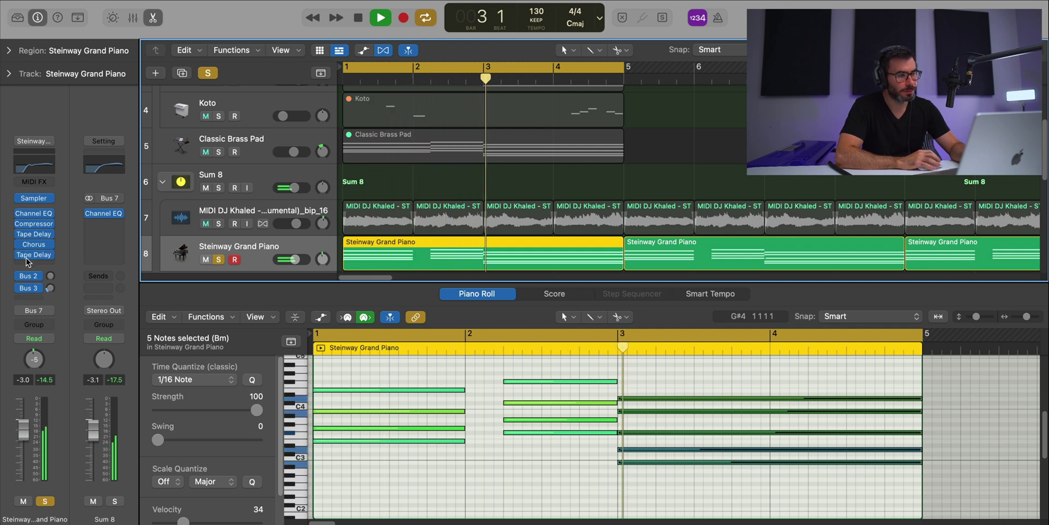
key(space)
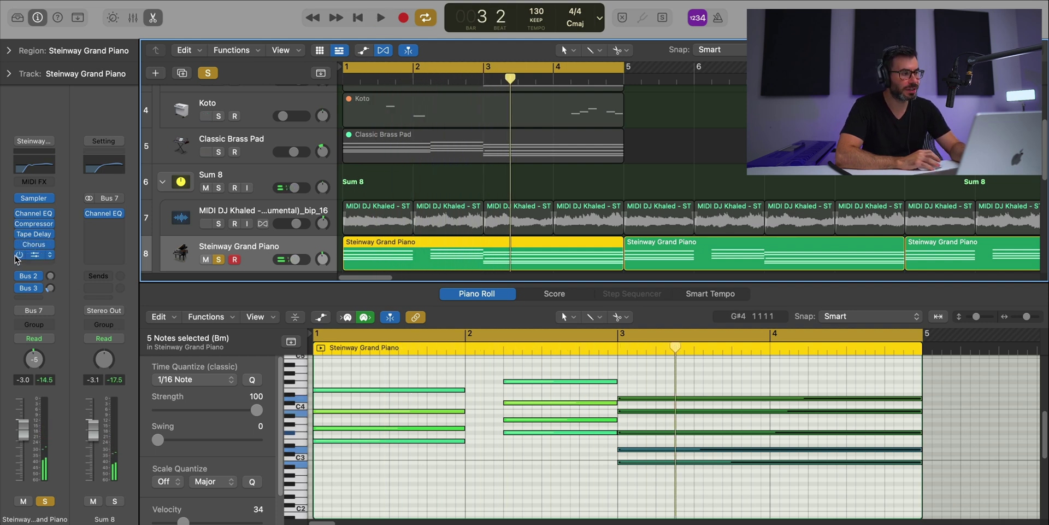
key(space)
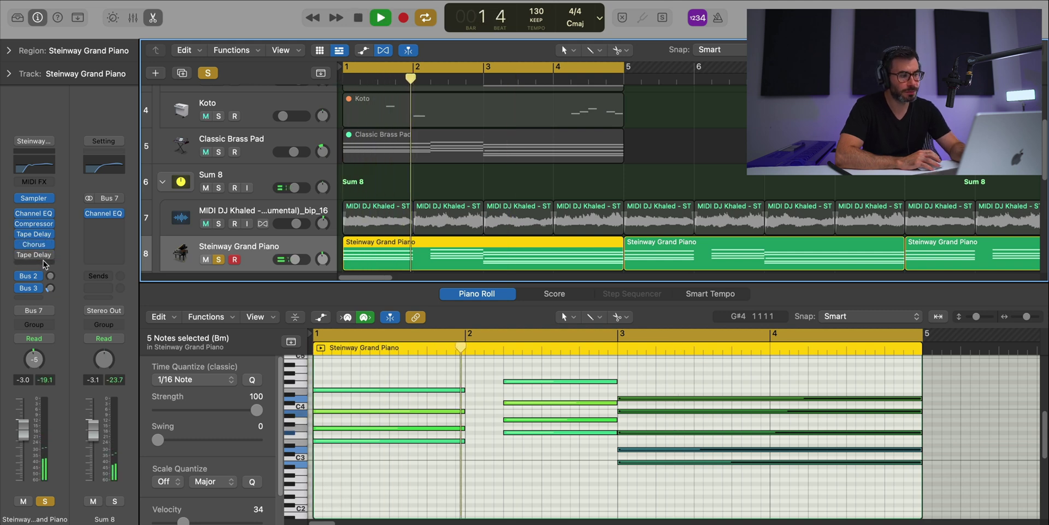
key(space)
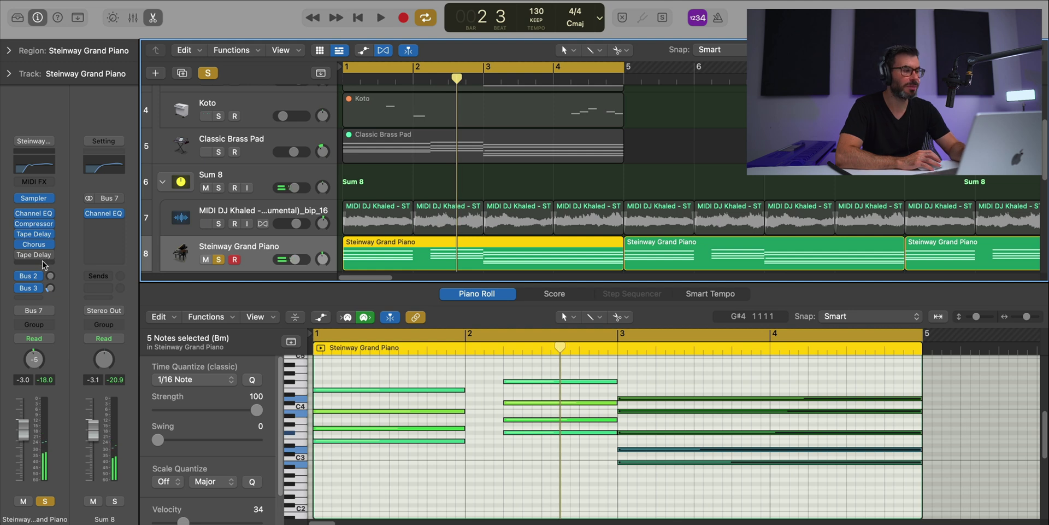
click(34, 255)
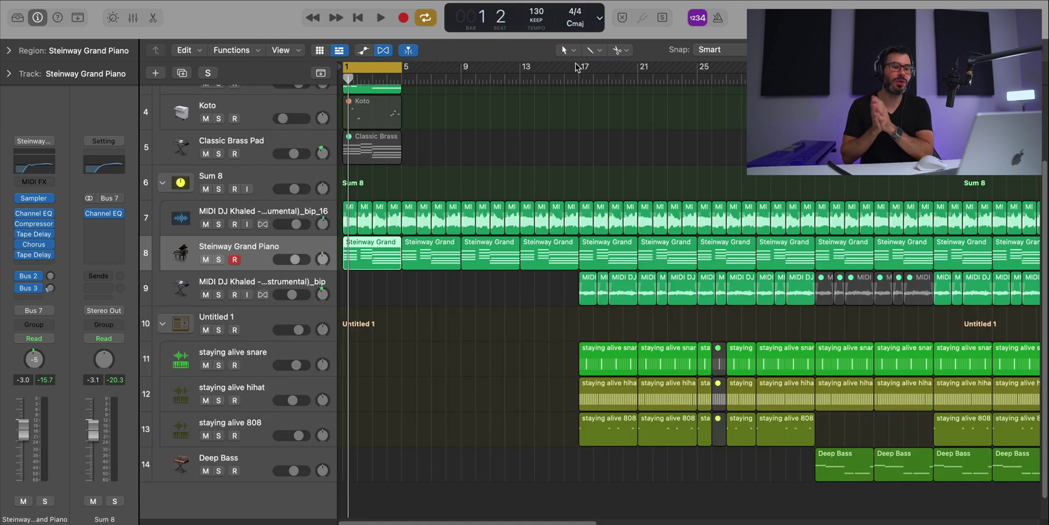
Set the cycle range to bars 17–25, solo the "Untitled 1" drum stack and listen to it.
drag(578, 68, 692, 75)
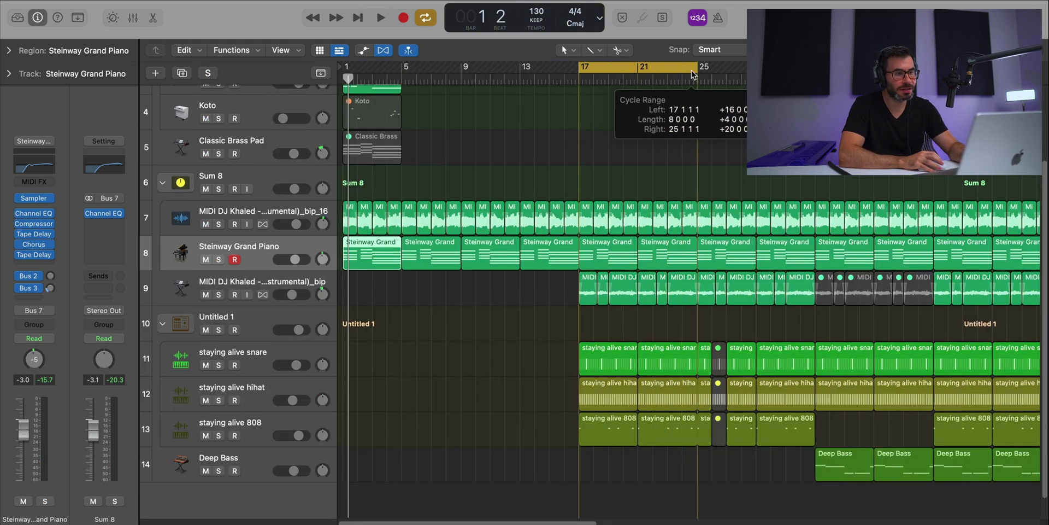
key(space)
click(219, 329)
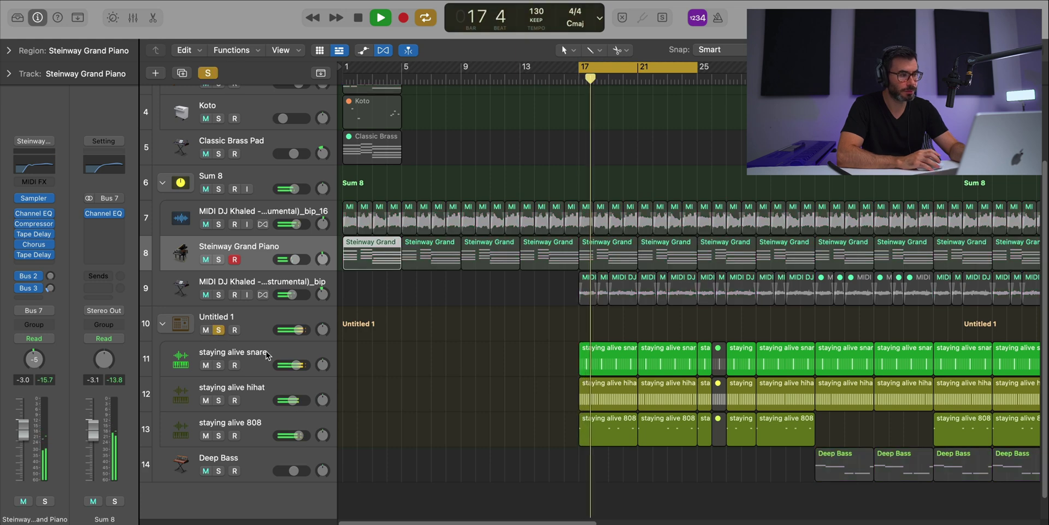
ctrl+alt+click(363, 370)
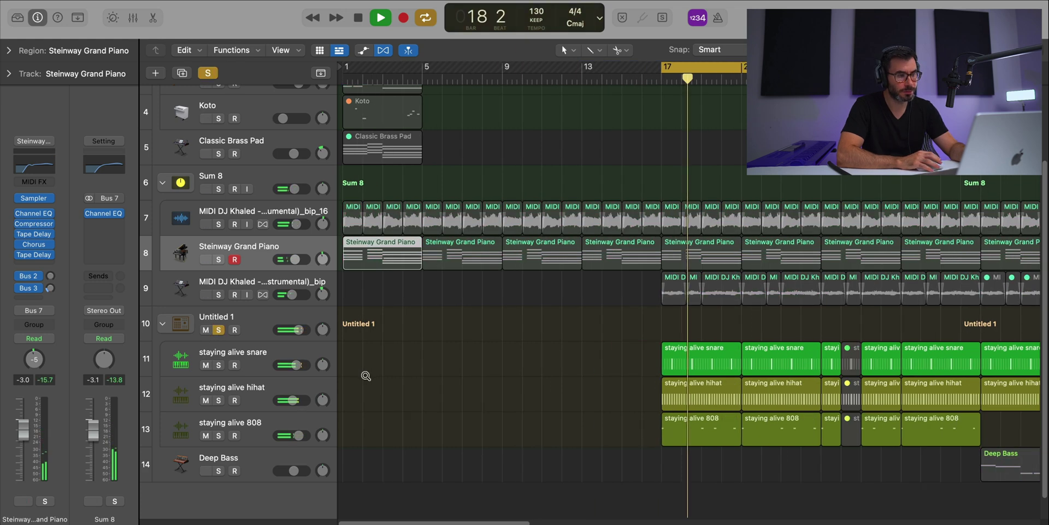
ctrl+alt+click(560, 386)
scroll(569, 387, right, 5)
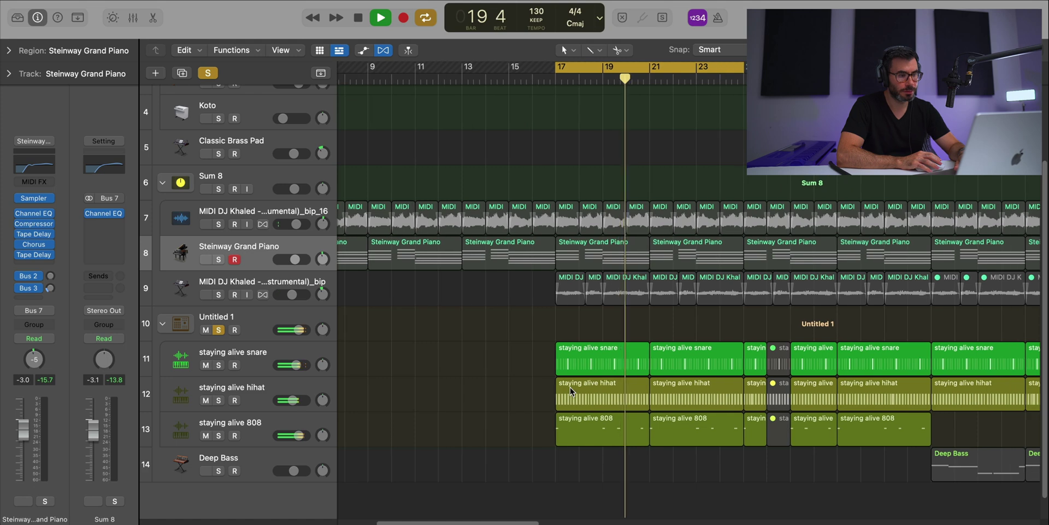
scroll(568, 379, right, 1)
key(space)
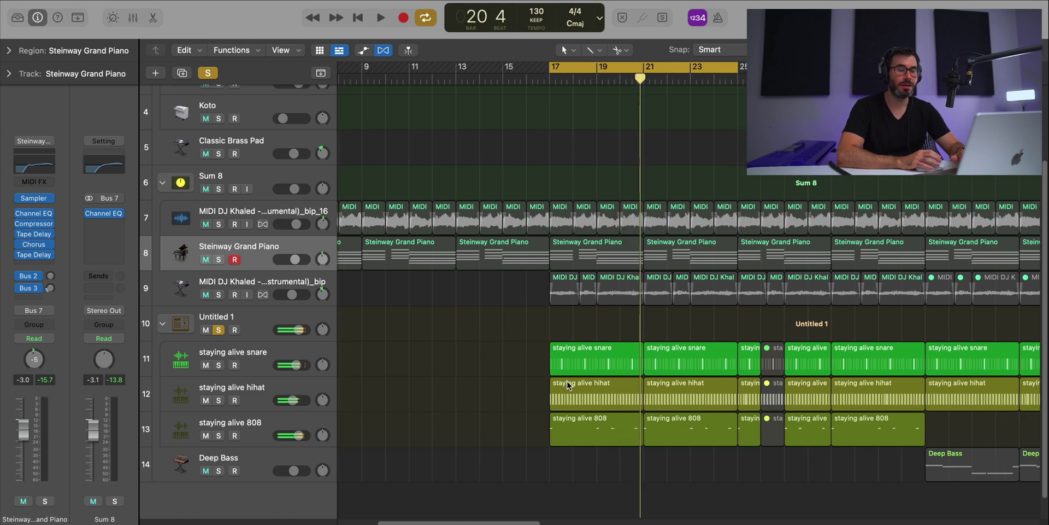
Review the "staying alive snare" pattern in the Step Sequencer and listen to that track soloed.
double_click(576, 374)
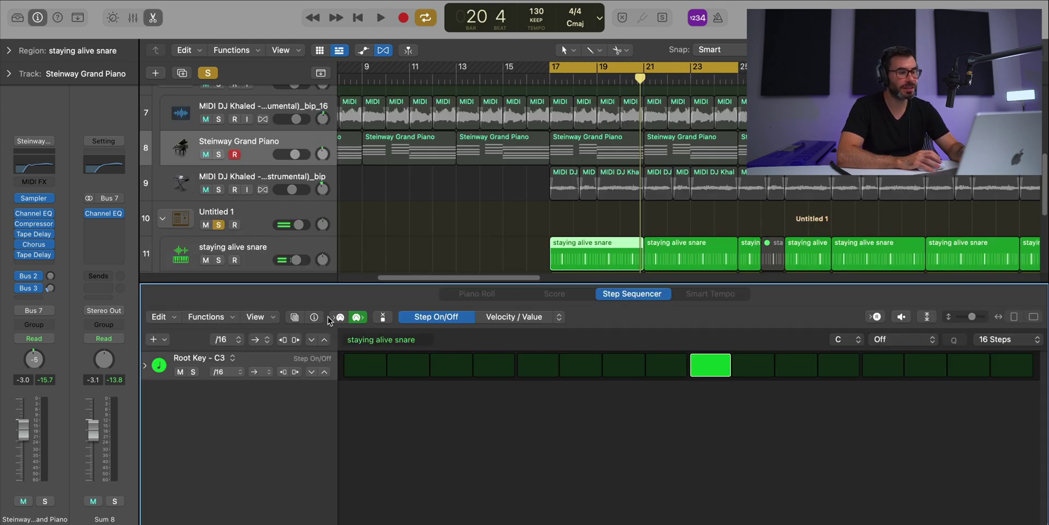
click(247, 245)
key(space)
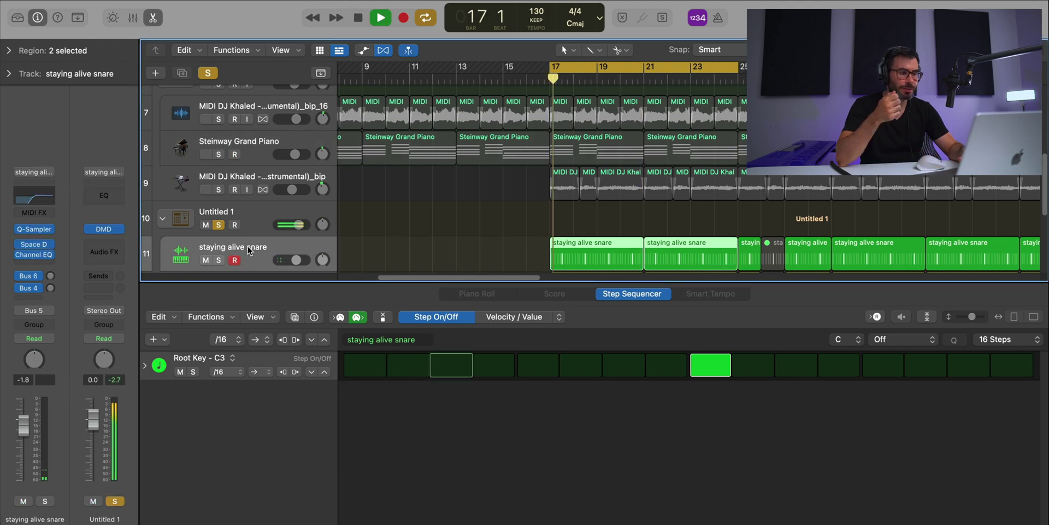
click(218, 260)
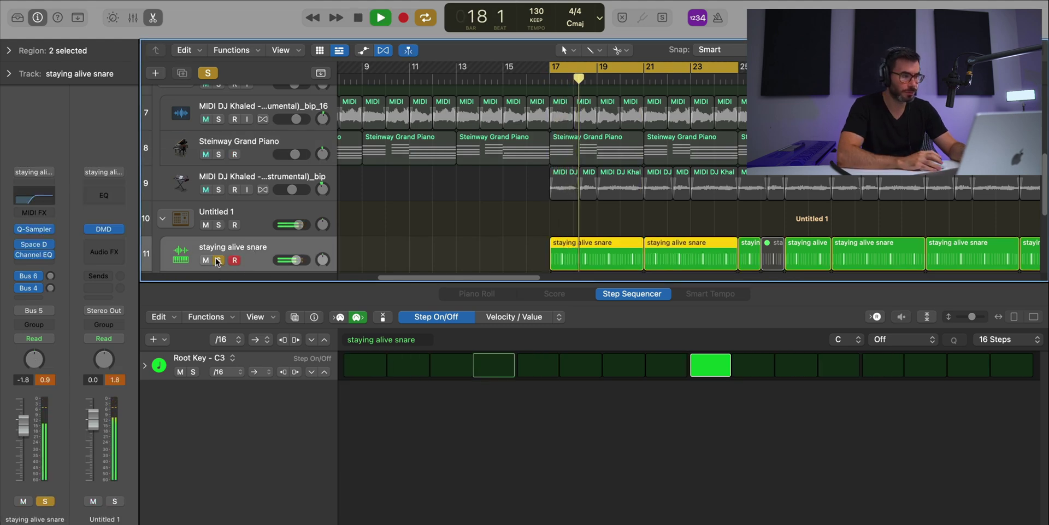
key(x)
key(x)
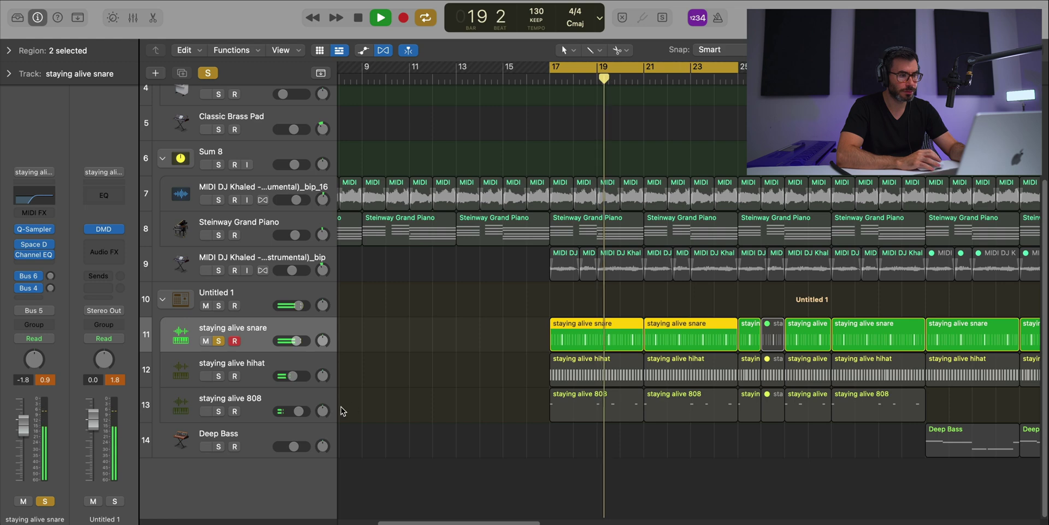
Solo the "staying alive hihat" track and listen to its regions within the cycle range.
click(218, 376)
click(251, 365)
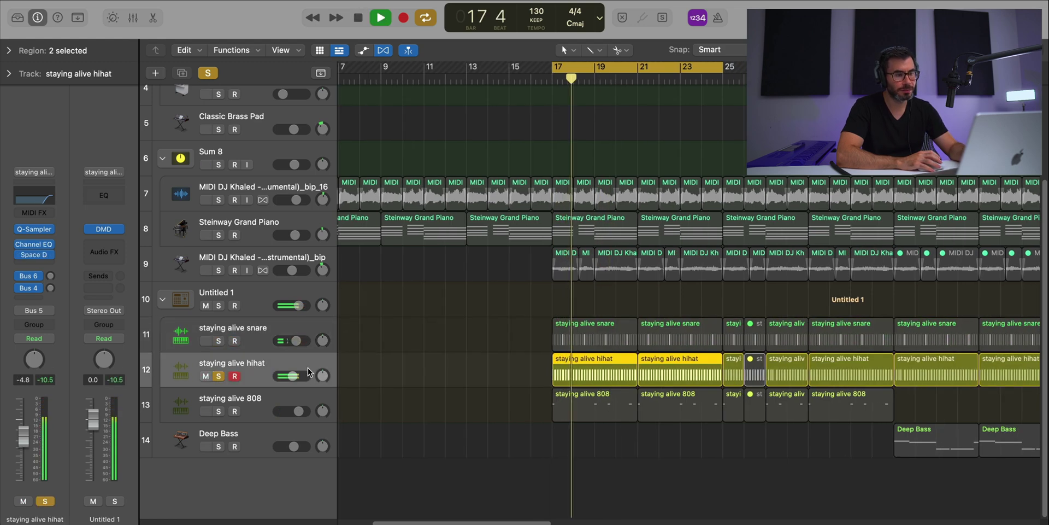
key(super+Left)
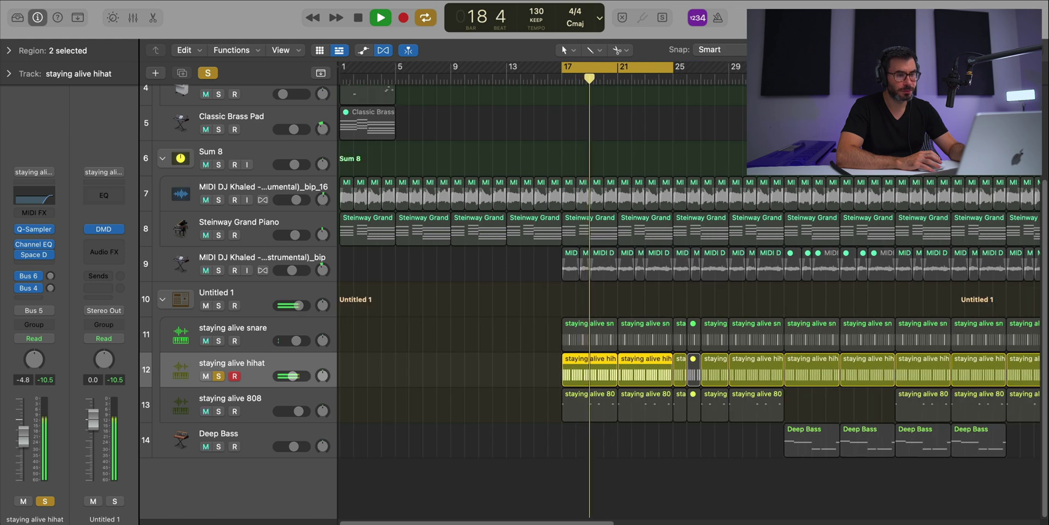
key(space)
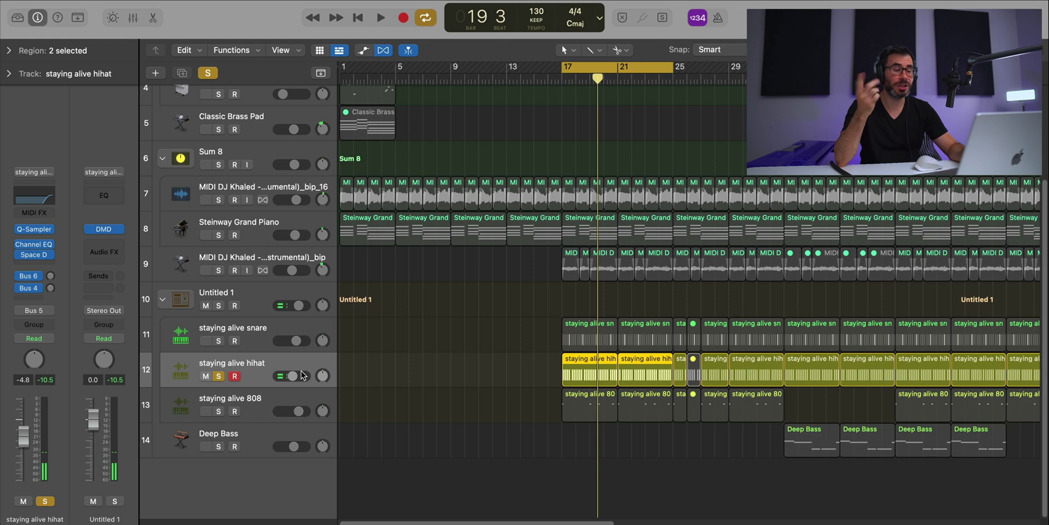
Solo the "staying alive 808" track, open its first region for inspection and play it.
click(220, 411)
double_click(589, 406)
key(space)
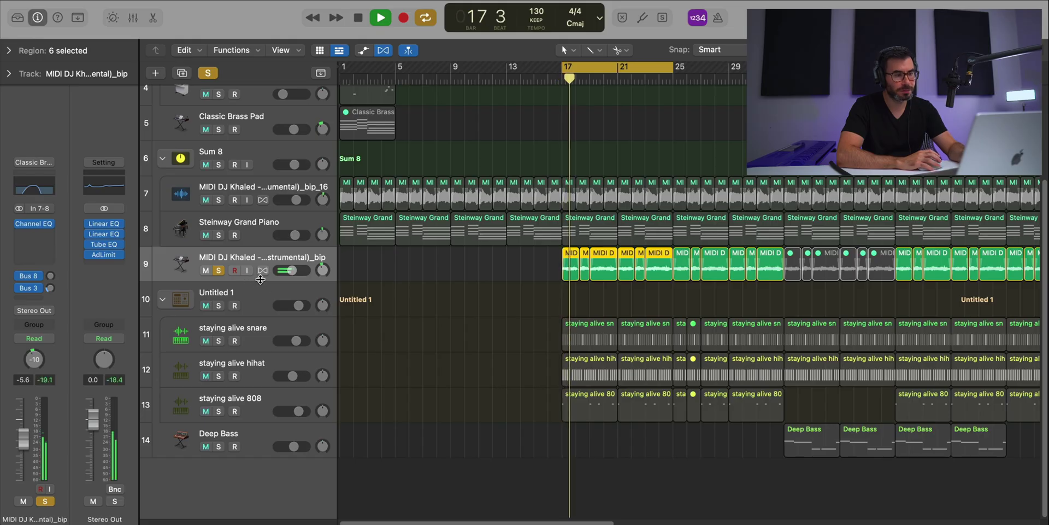
Listen to the soloed "_bip" track on its own and together with the "Untitled 1" drum stack.
mouse_move(273, 284)
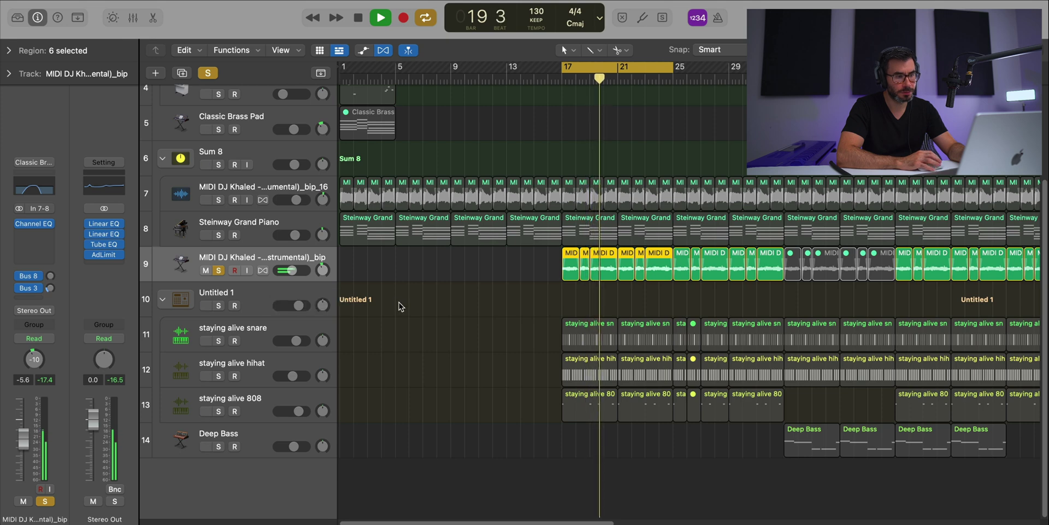
key(super+Right)
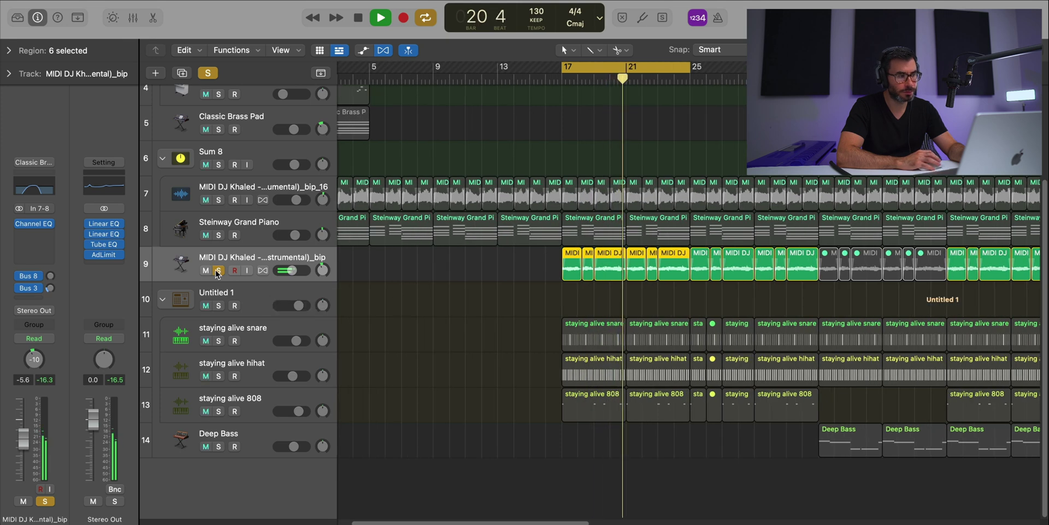
click(218, 306)
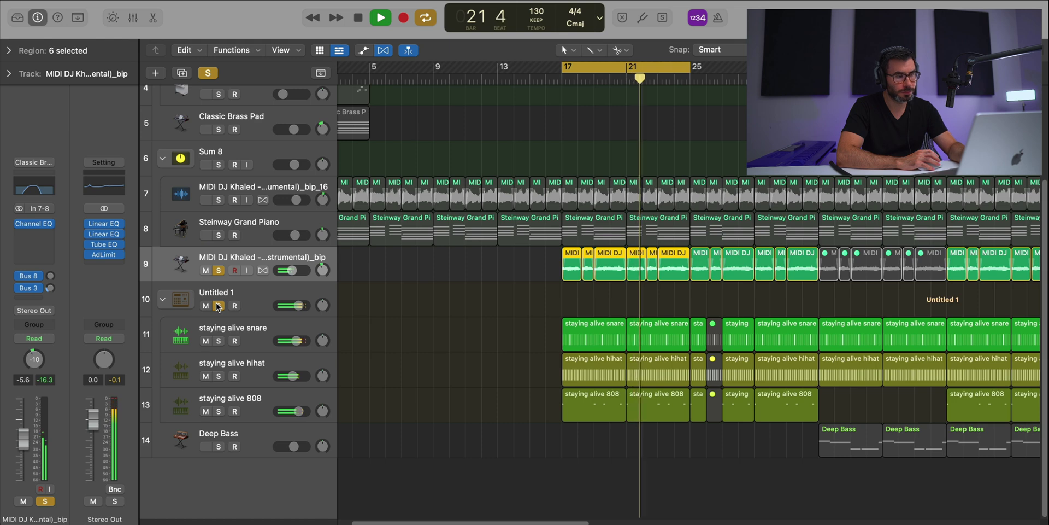
key(super+Left)
scroll(437, 315, down, 2)
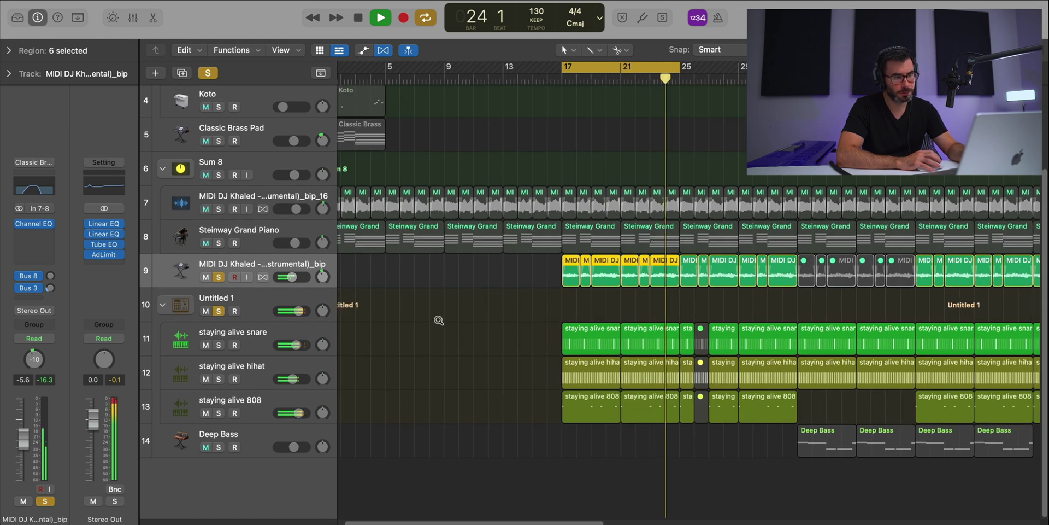
key(space)
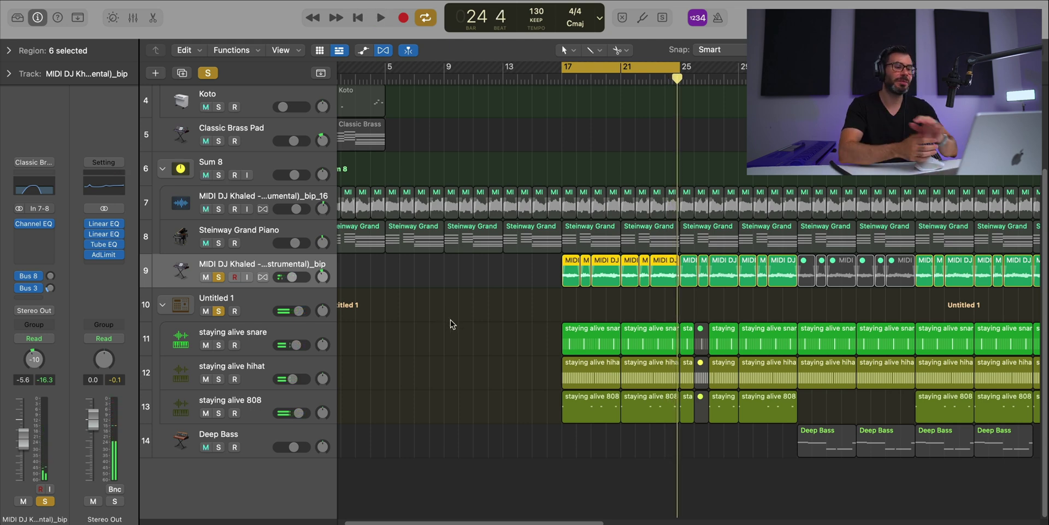
Move the Classic Brass Pad region from bar 1 to bar 17 and audition it soloed.
scroll(467, 246, left, 2)
drag(349, 138, 581, 137)
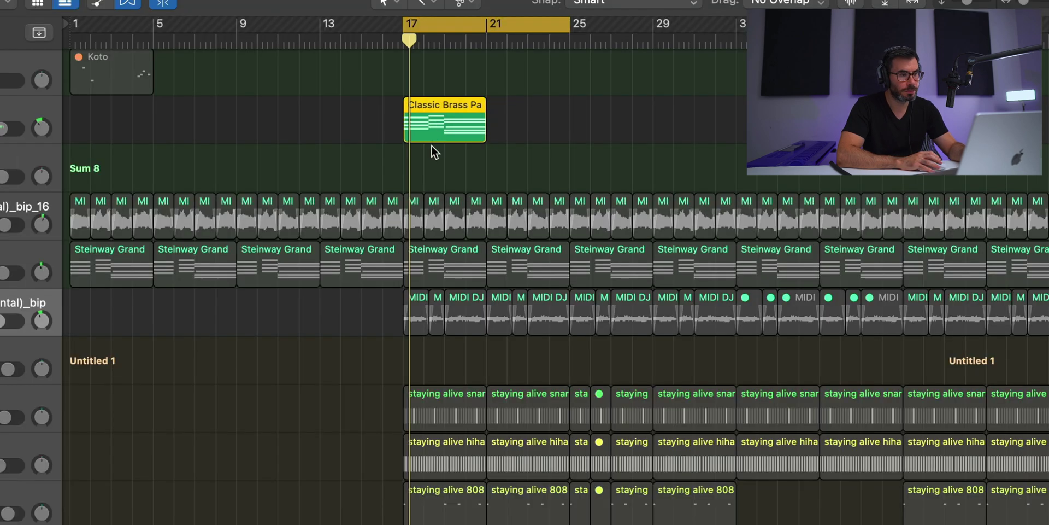
scroll(431, 153, up, 5)
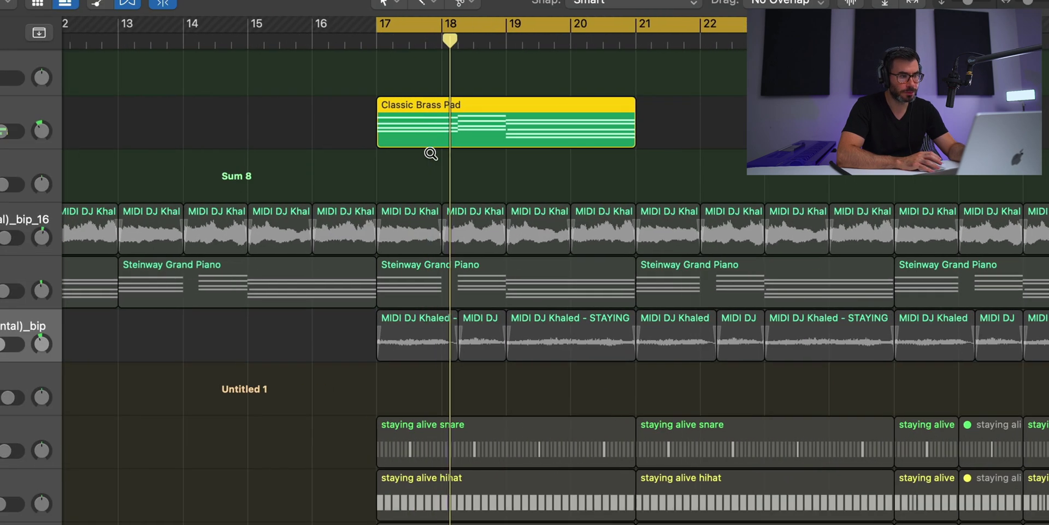
scroll(418, 248, up, 3)
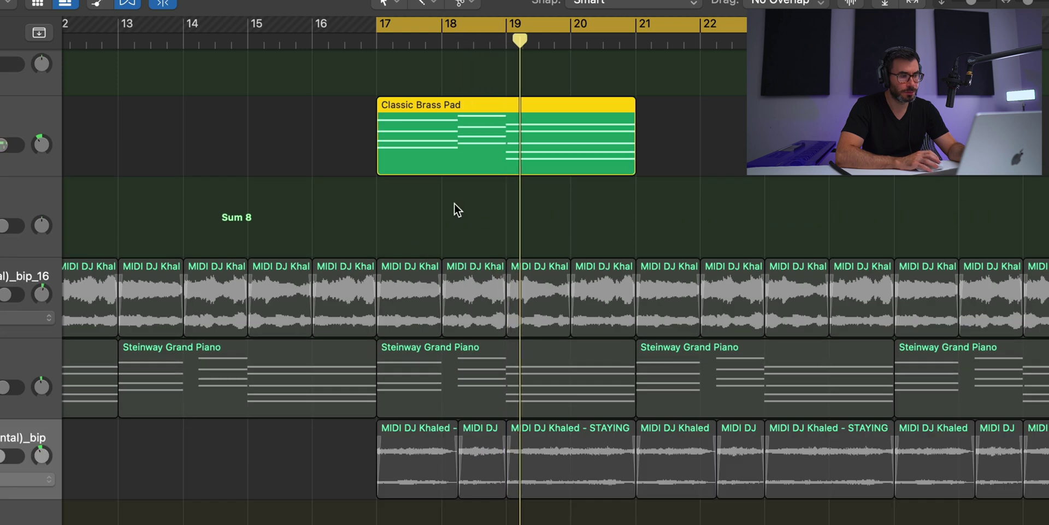
Review the Classic Brass Pad region in the Piano Roll, highlighting its chords, and close the editor during playback.
double_click(514, 127)
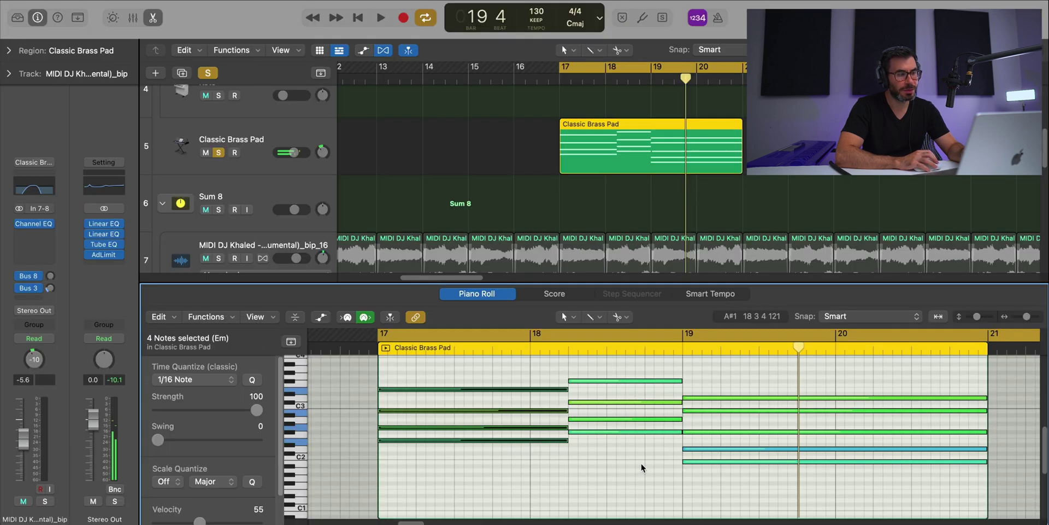
drag(643, 468, 647, 366)
drag(732, 377, 750, 510)
key(space)
key(e)
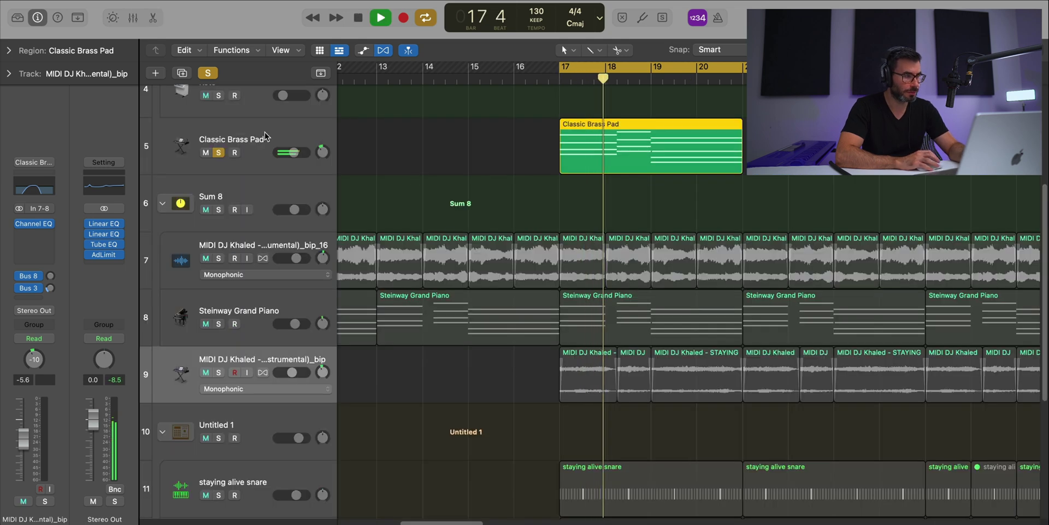
Check the Classic Brass Pad track's effects and its Pad patch in the Library, and stop playback.
click(328, 157)
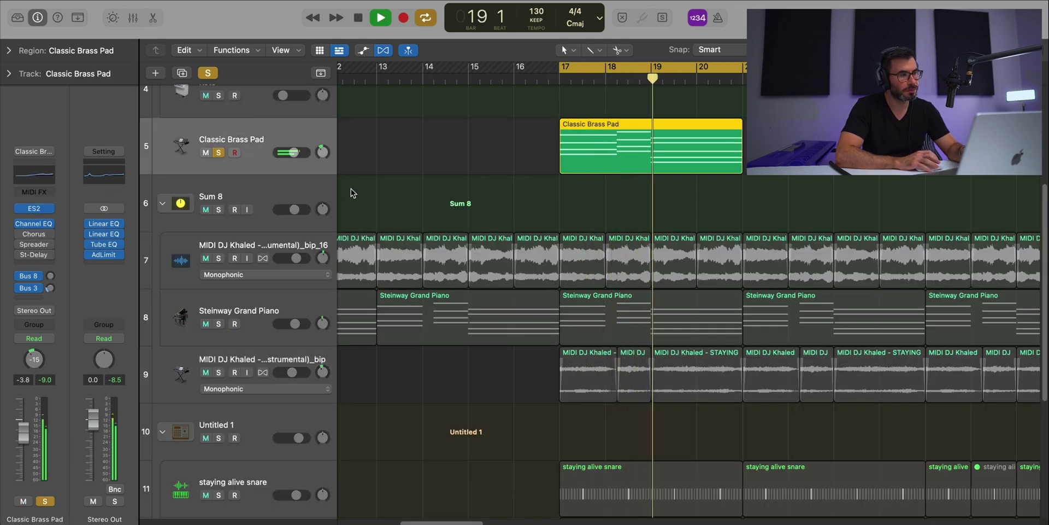
click(18, 19)
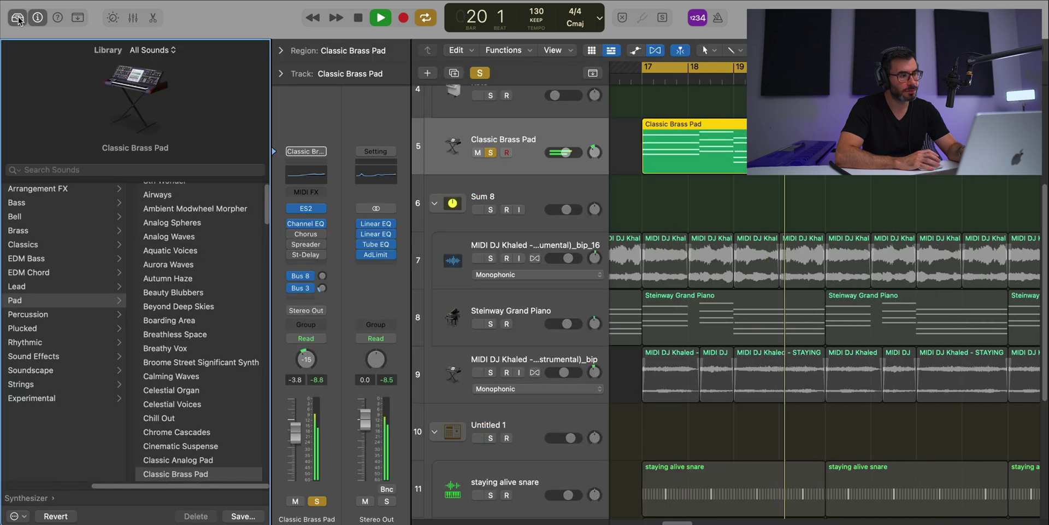
key(space)
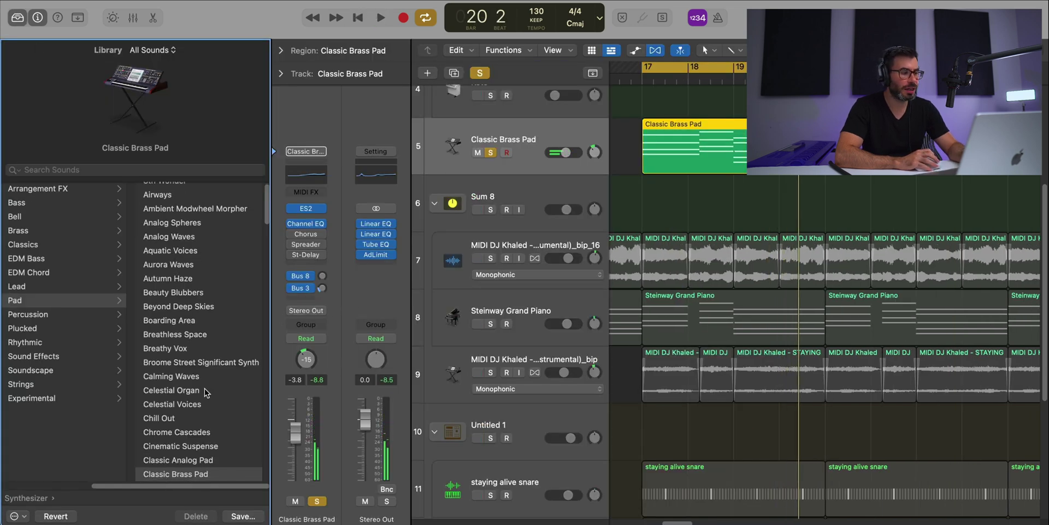
scroll(197, 381, down, 3)
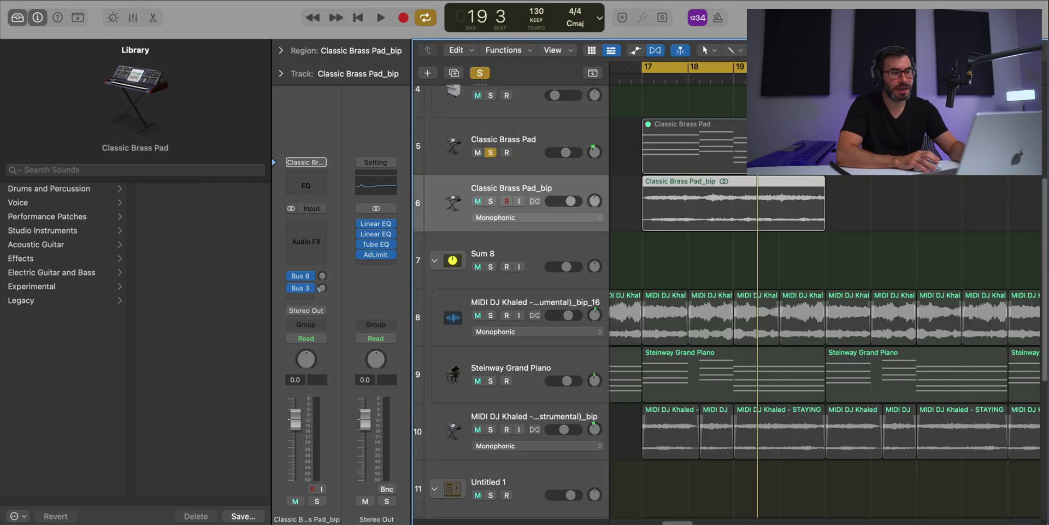
Solo the "Classic Brass Pad_bip" track and split its region at the chord changes on 18 2 and 19 1.
click(490, 201)
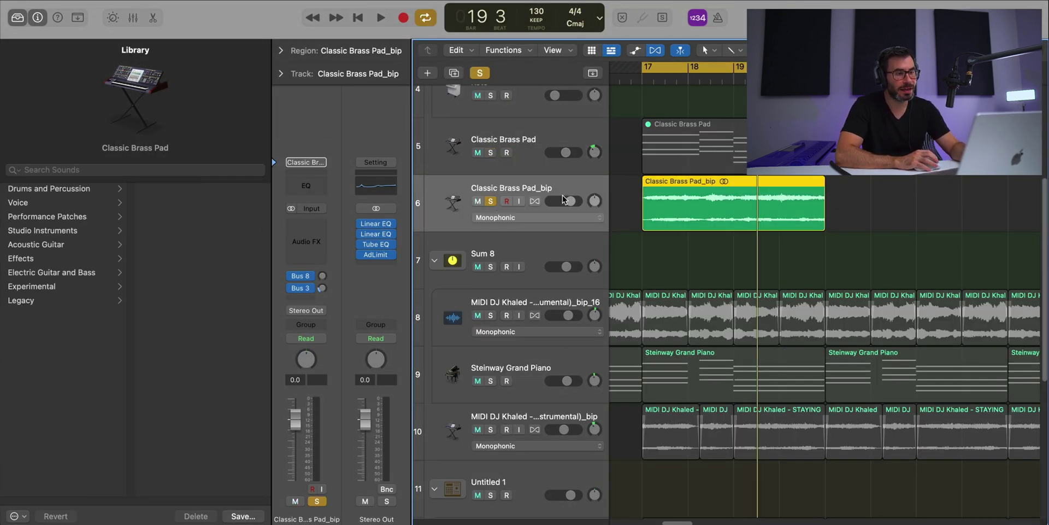
click(700, 82)
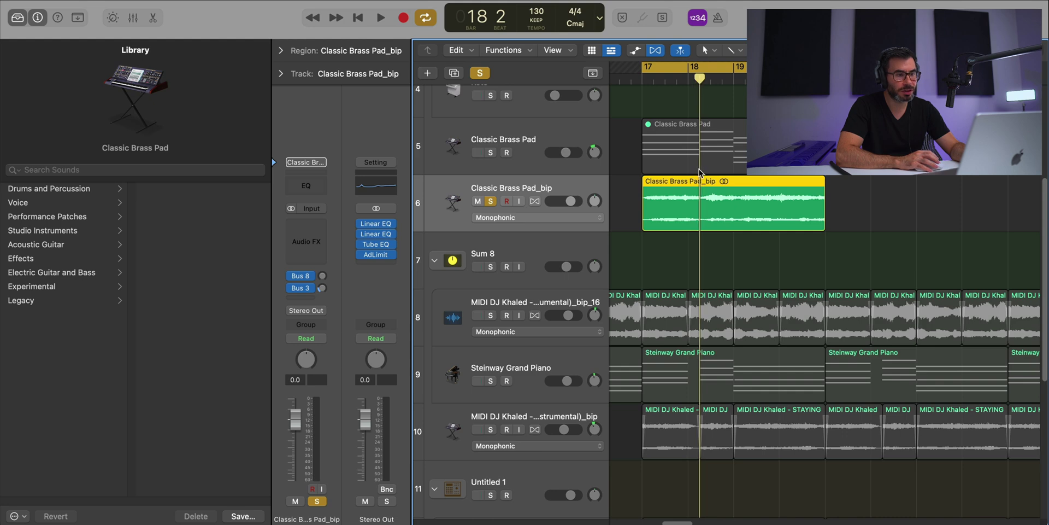
key(super+t)
click(734, 81)
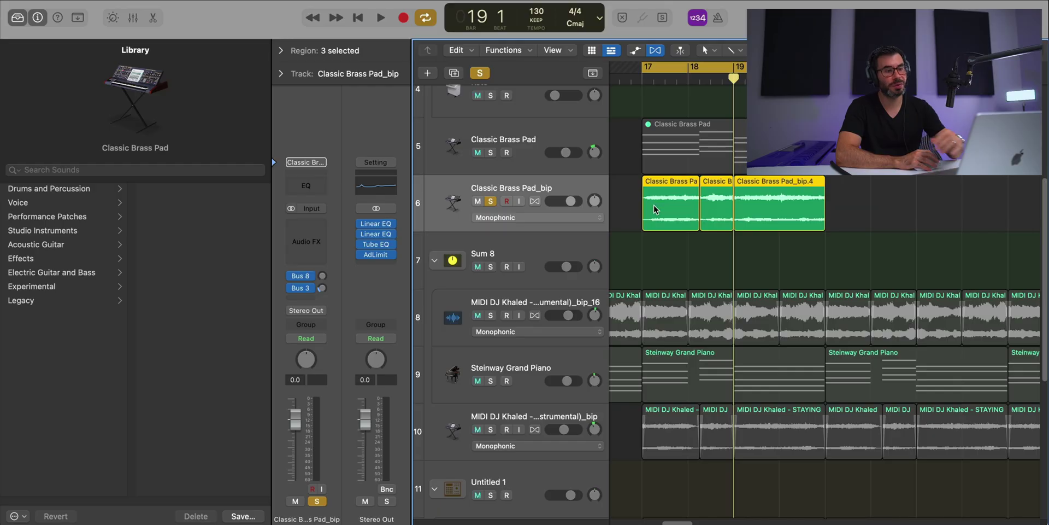
Turn on Reverse for the three split "Classic Brass Pad_bip" regions and listen to them.
click(282, 51)
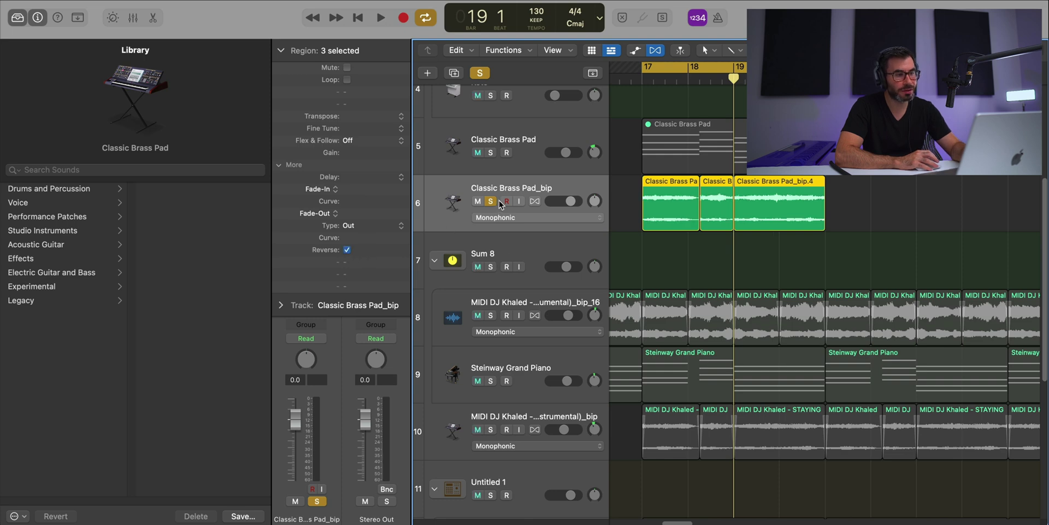
key(space)
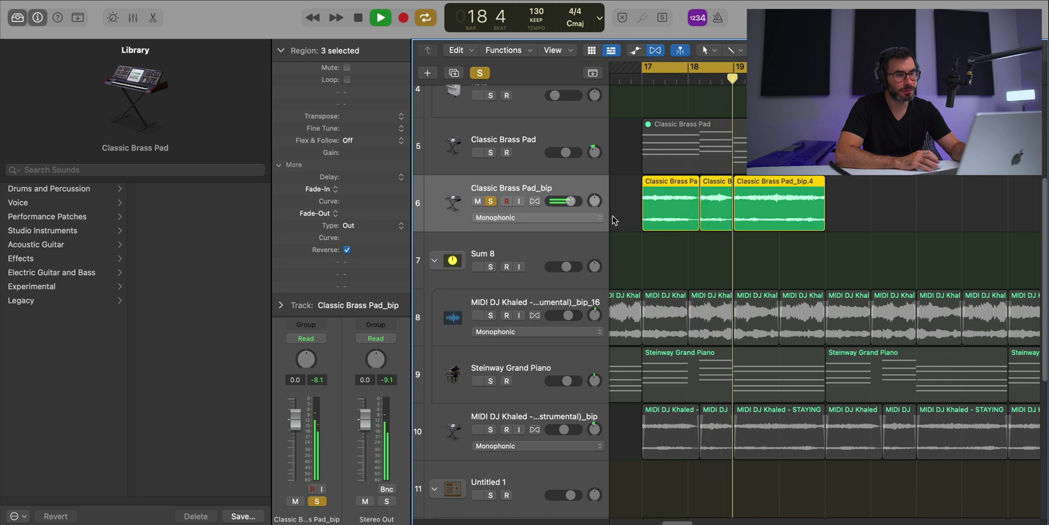
key(space)
Set both the fade-in and fade-out of the three "Classic Brass Pad_bip" regions to 5.
drag(899, 207, 631, 208)
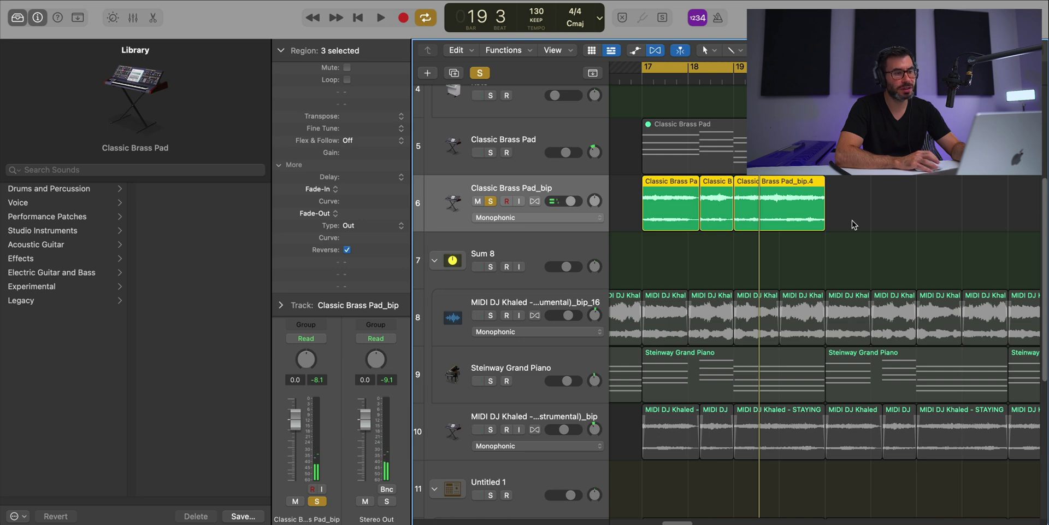
double_click(354, 190)
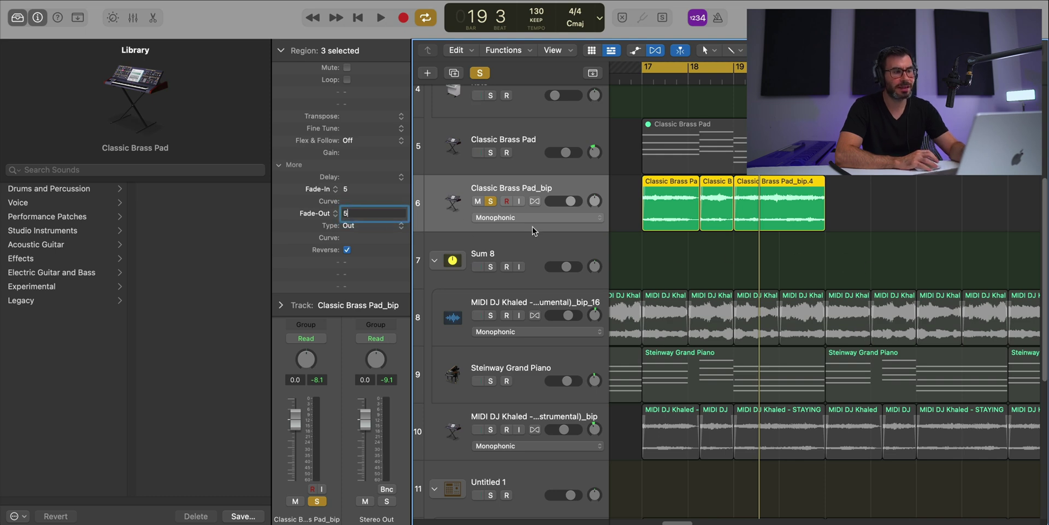
click(691, 257)
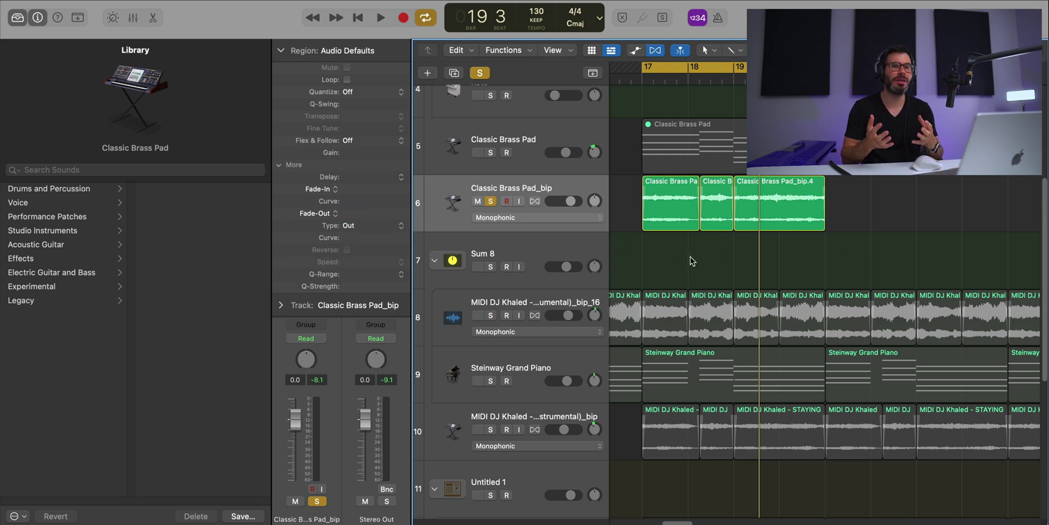
Play back the faded, reversed "Classic Brass Pad_bip" regions.
key(space)
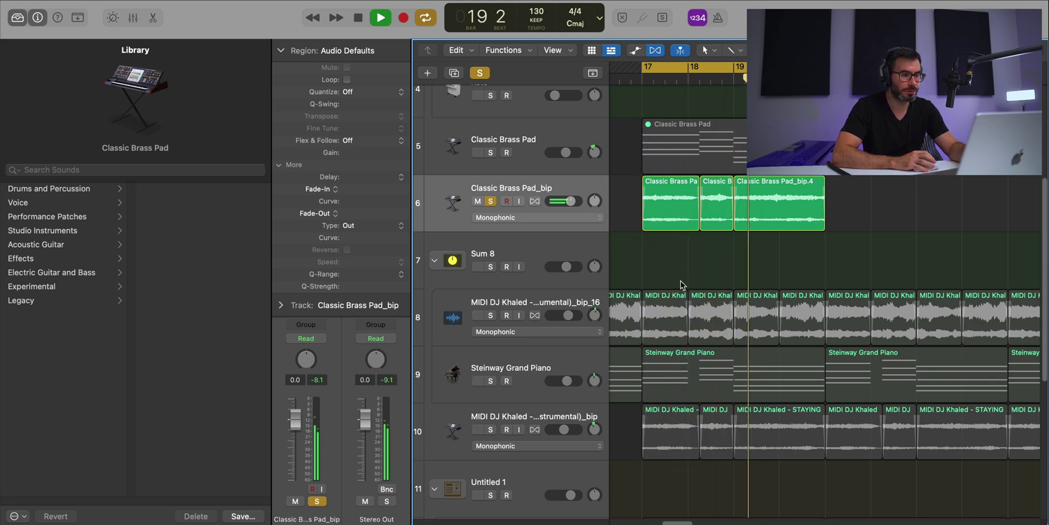
key(space)
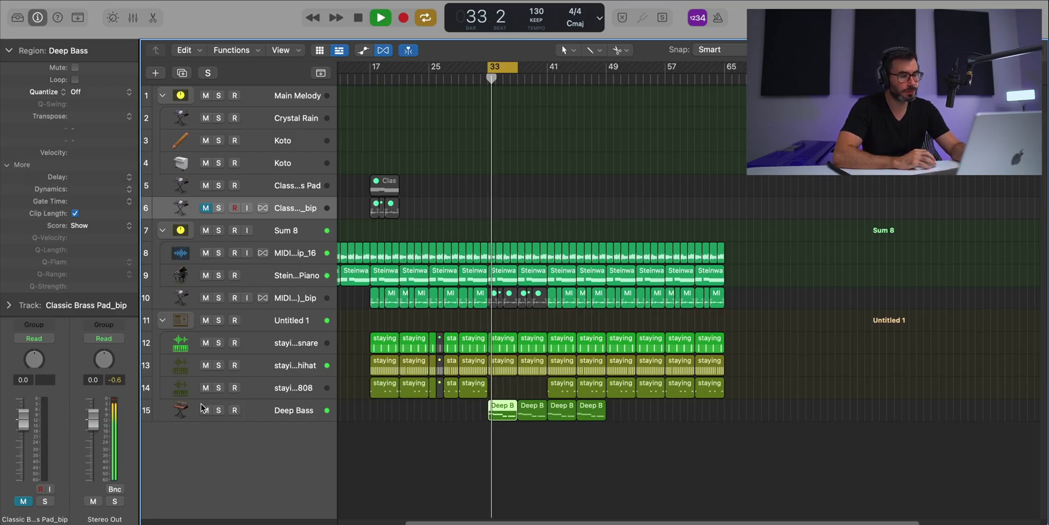
Solo the Deep Bass track, open its bar 33 region in the Piano Roll, and listen to it.
click(219, 410)
click(290, 411)
key(z)
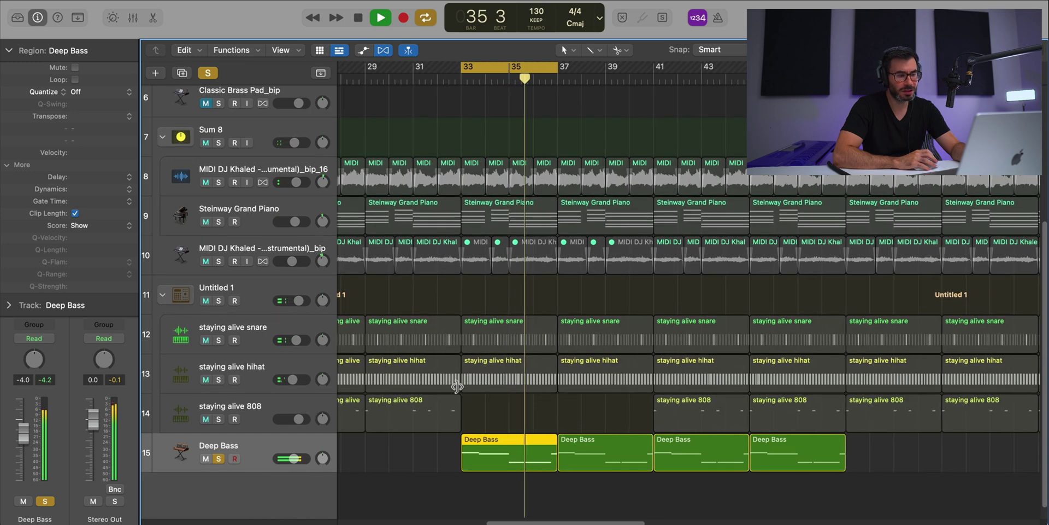
scroll(457, 393, down, 1)
double_click(549, 452)
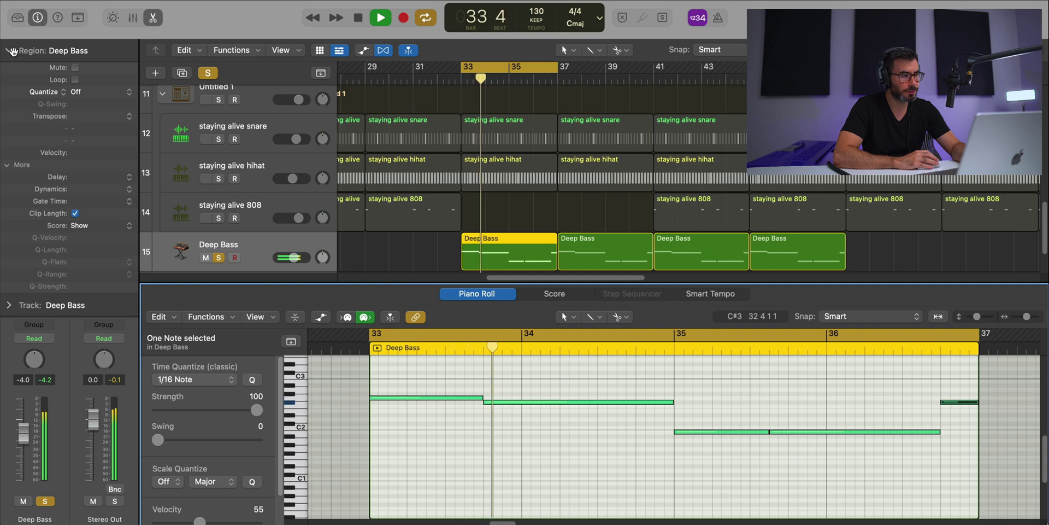
click(9, 50)
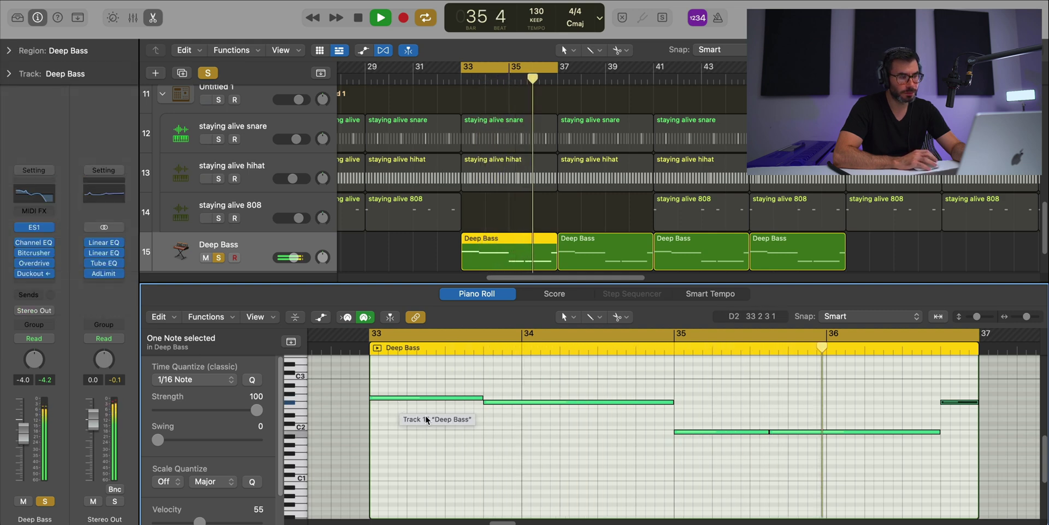
key(space)
Open the ES1 instrument on the Deep Bass track, review its Deep Bass preset, and close it.
mouse_move(109, 265)
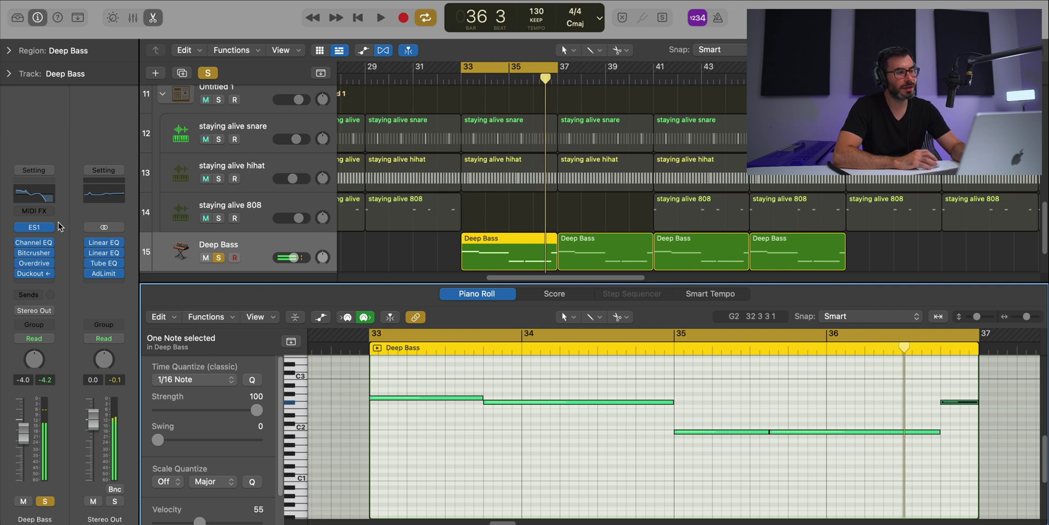
click(34, 227)
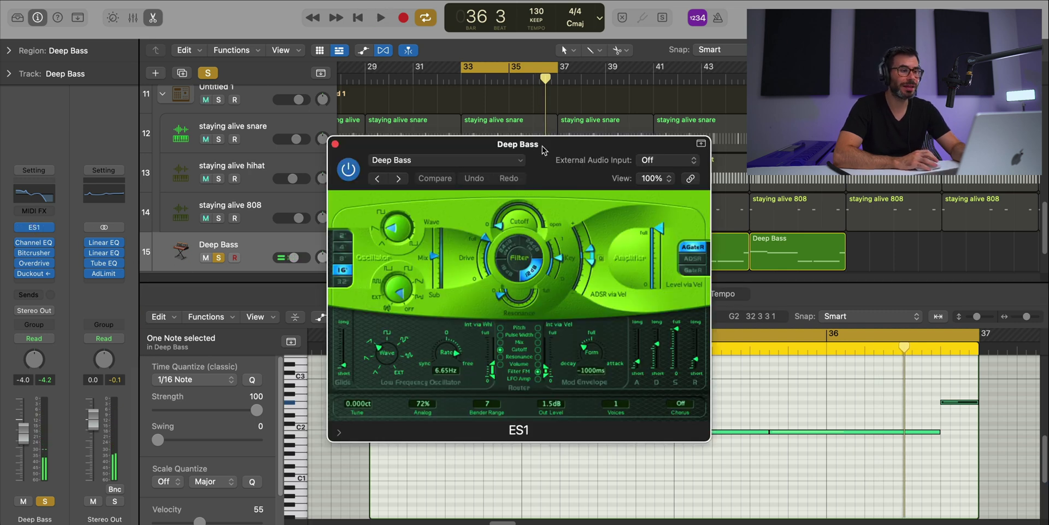
drag(539, 152, 479, 112)
click(412, 122)
mouse_move(353, 432)
key(Escape)
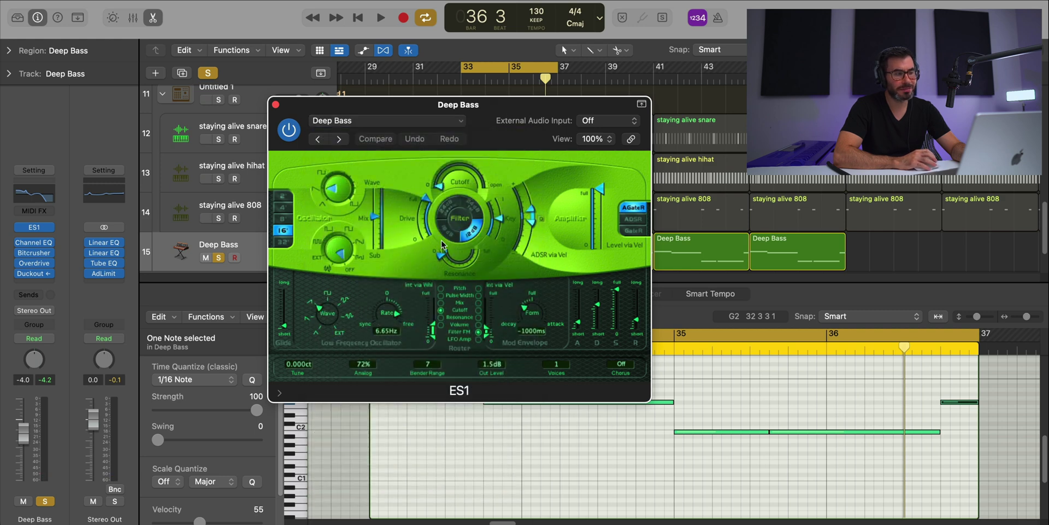
click(276, 104)
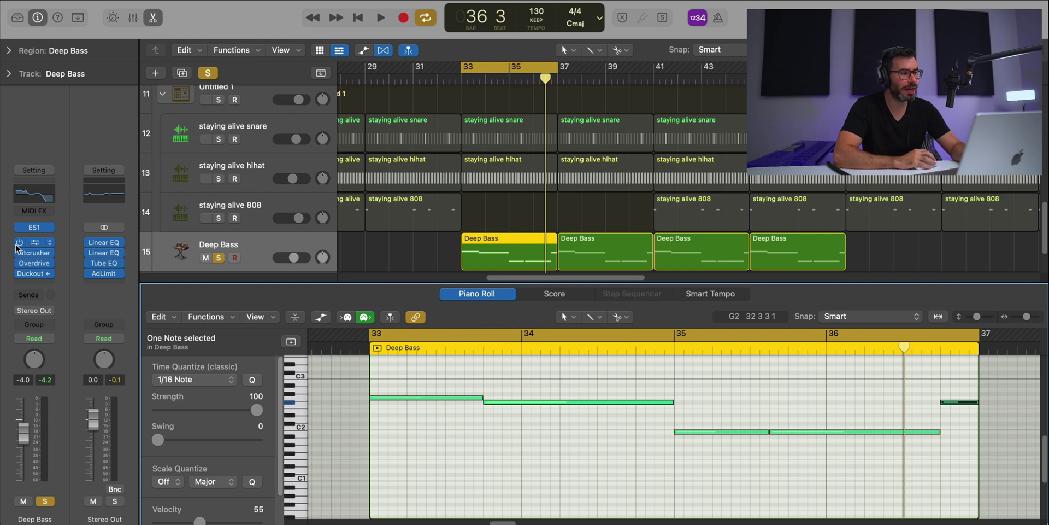
Listen to Deep Bass with Bitcrusher and Overdrive bypassed, and turn Bitcrusher on to hear its effect.
key(space)
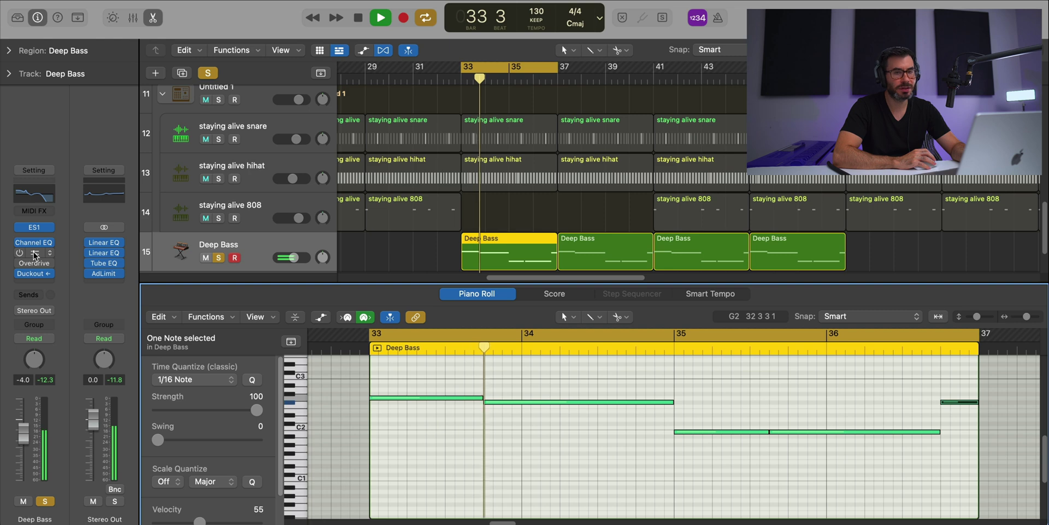
key(space)
click(34, 253)
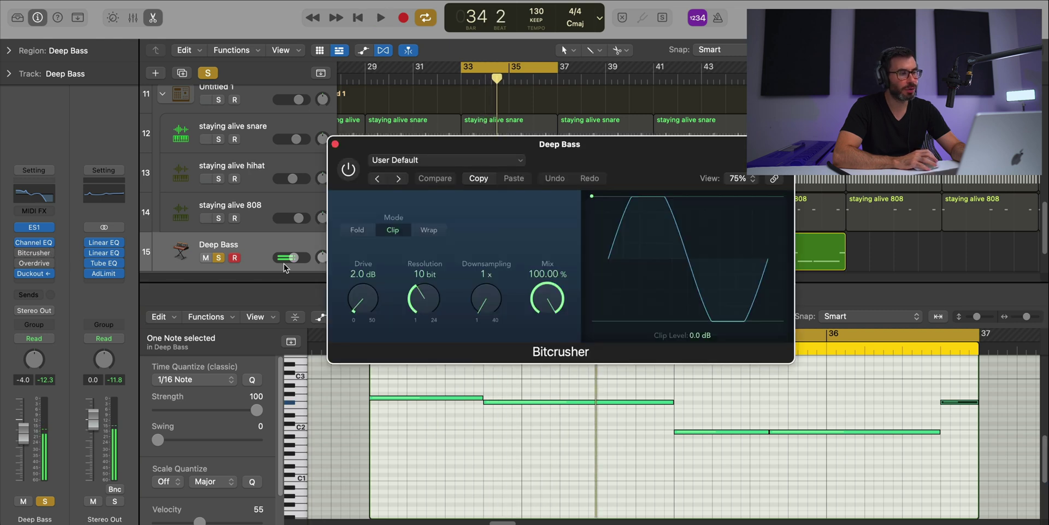
key(space)
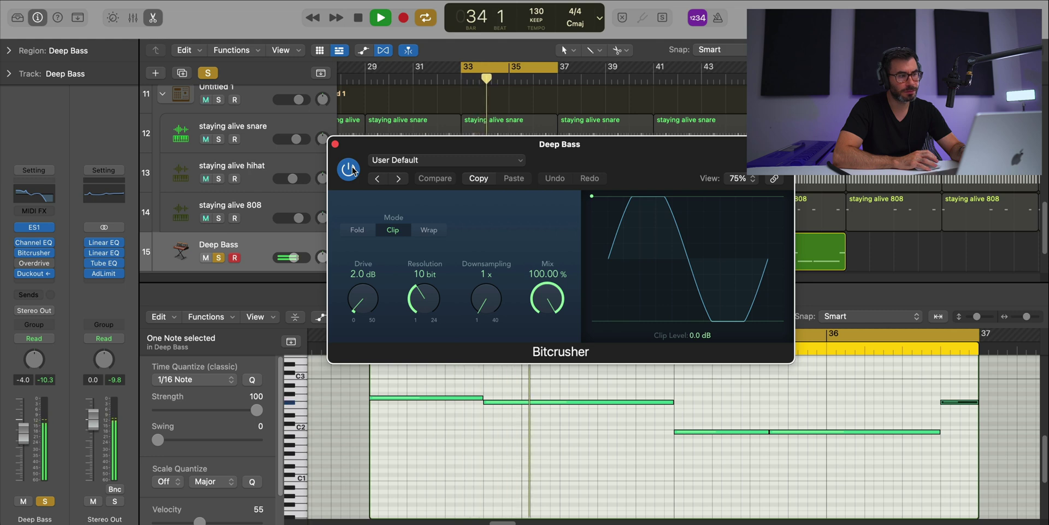
key(space)
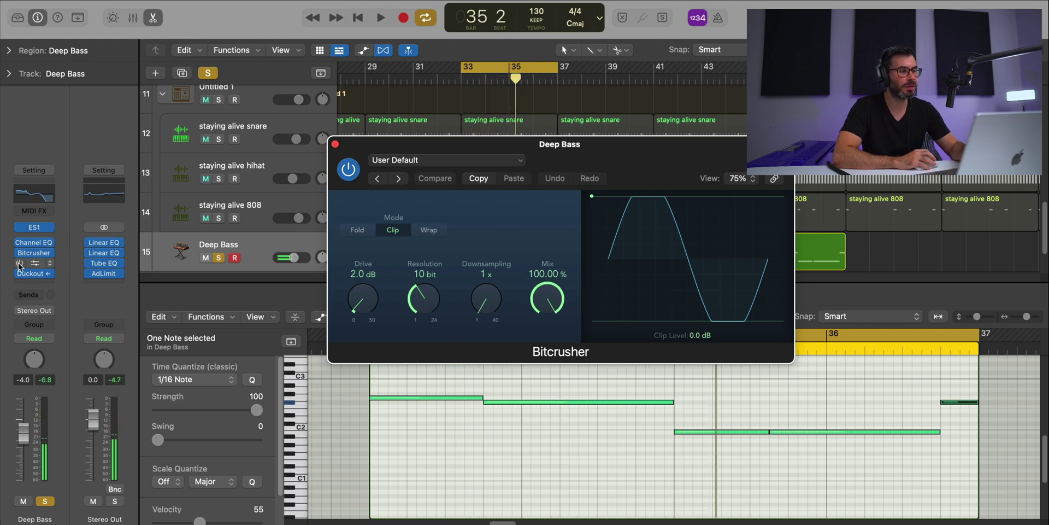
Turn on Overdrive for Deep Bass, compare it with the bypassed sound, and close both effect windows.
click(36, 264)
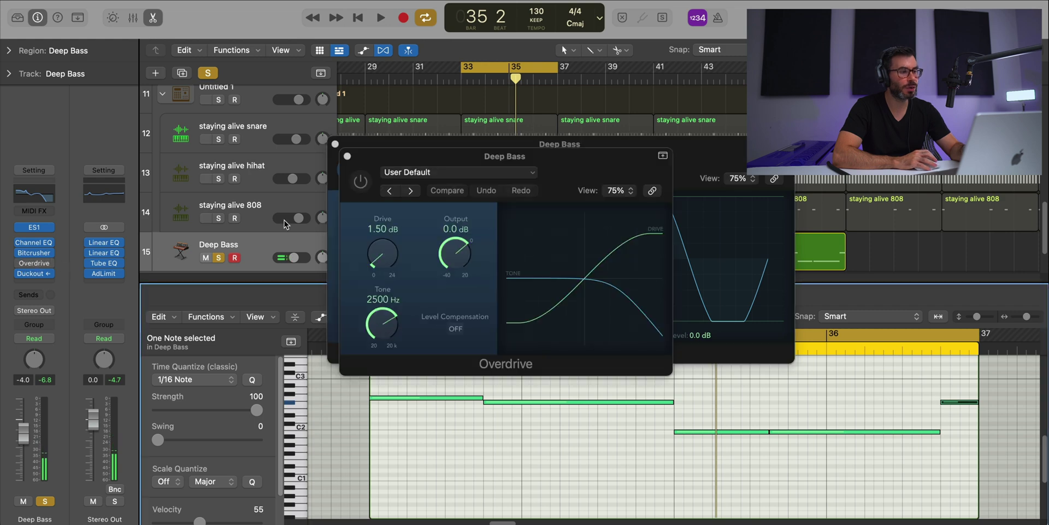
click(360, 181)
key(space)
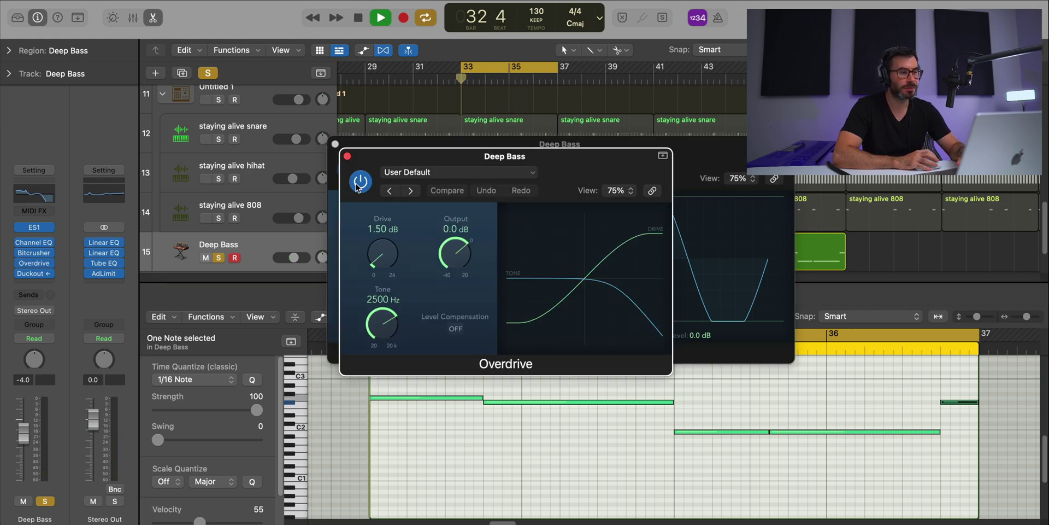
click(356, 186)
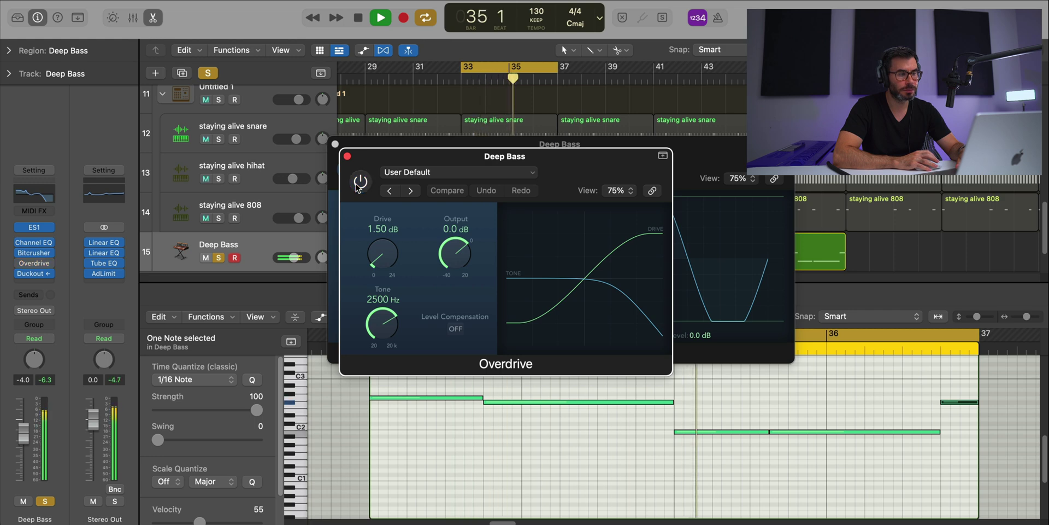
click(348, 158)
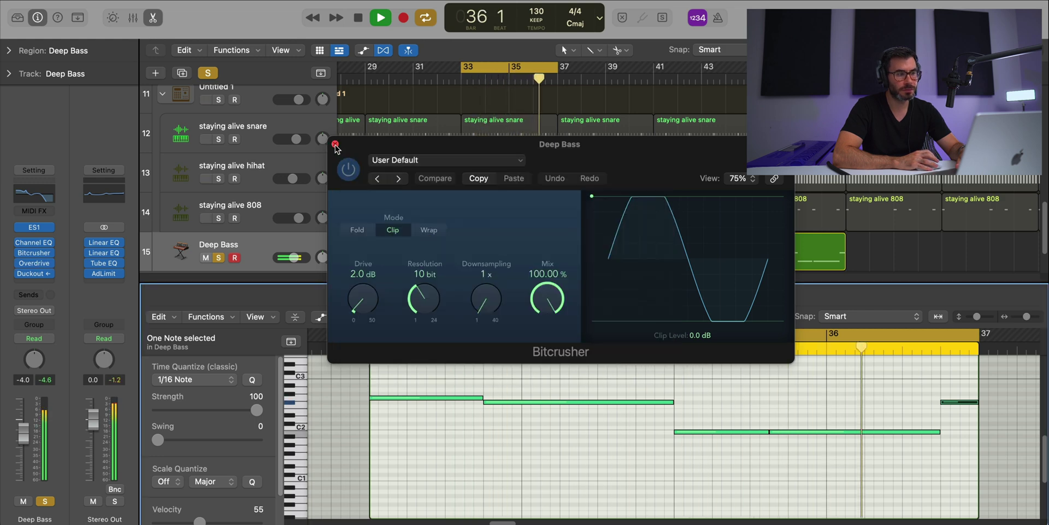
click(335, 144)
key(space)
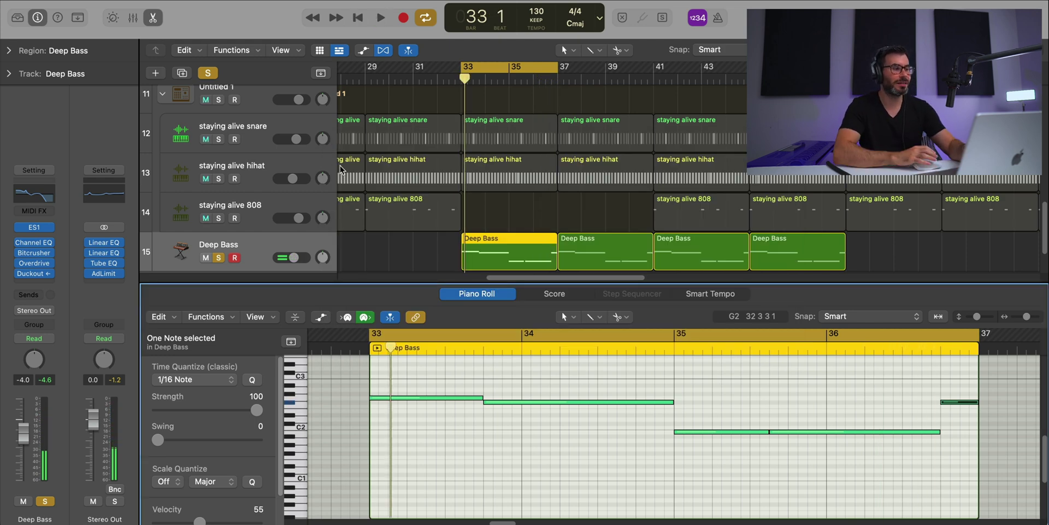
Play Deep Bass, close the Piano Roll, unsolo the track, and move the cycle range to bars 41 to 45.
key(space)
key(e)
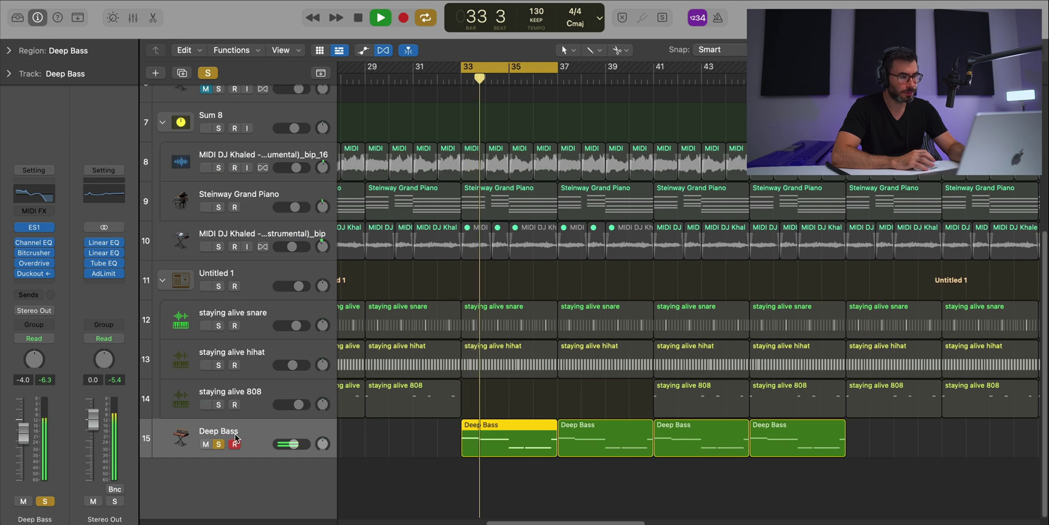
key(s)
ctrl+alt+click(379, 483)
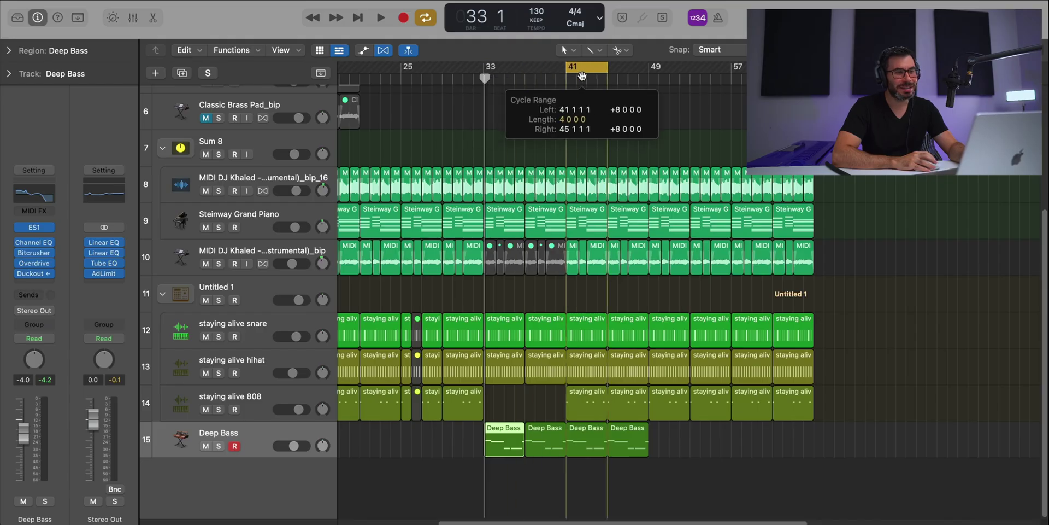
Solo the "staying alive 808" and Deep Bass tracks and listen to them together from bar 41.
click(584, 396)
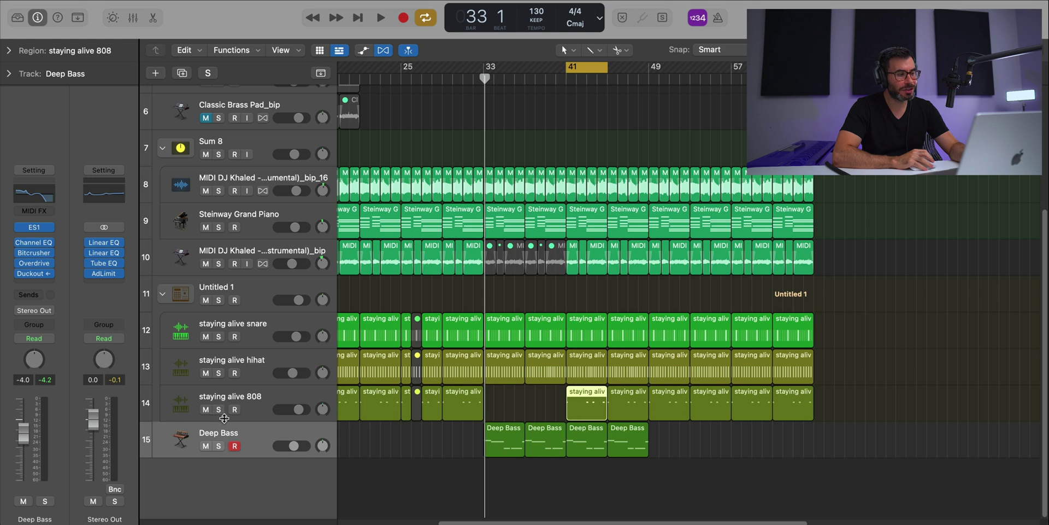
click(234, 396)
click(218, 409)
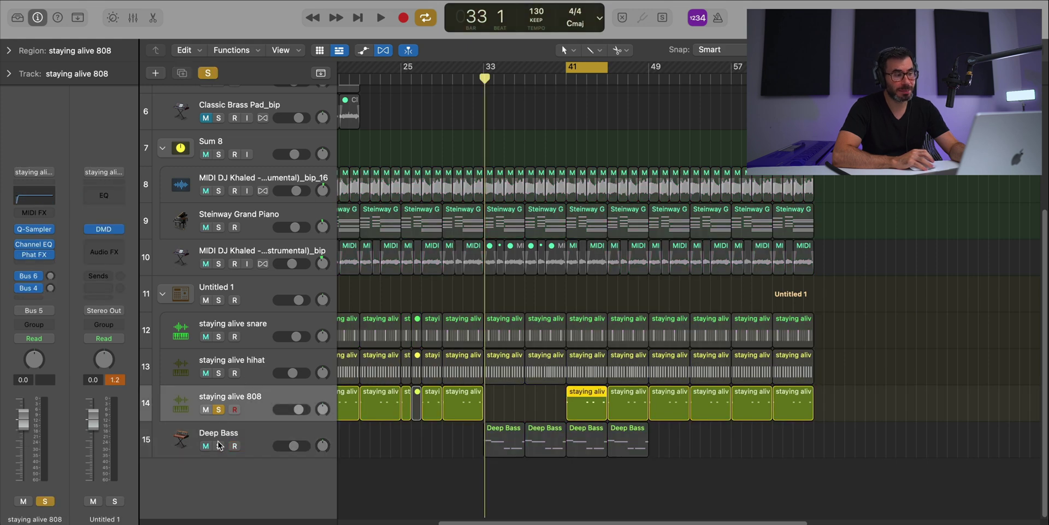
click(218, 446)
key(space)
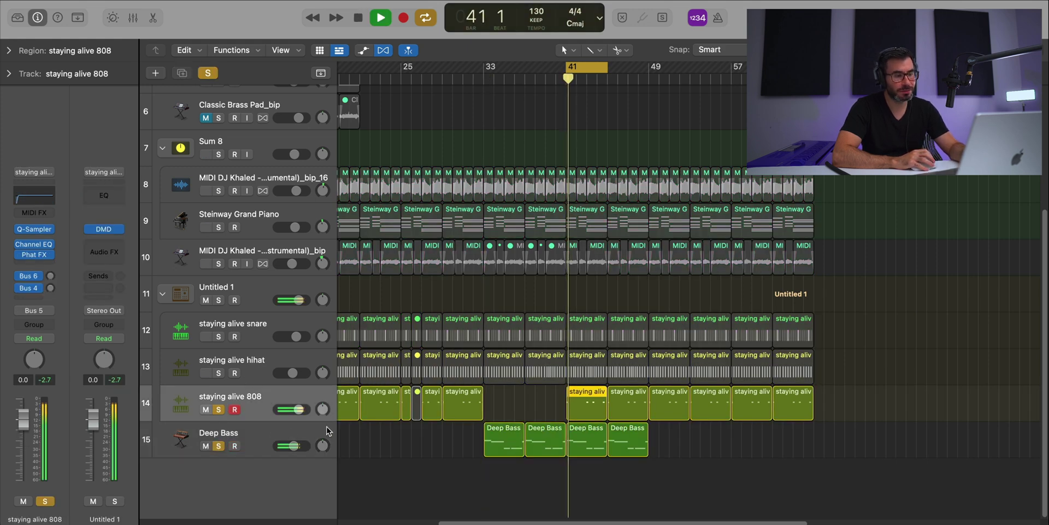
key(super+Right)
key(space)
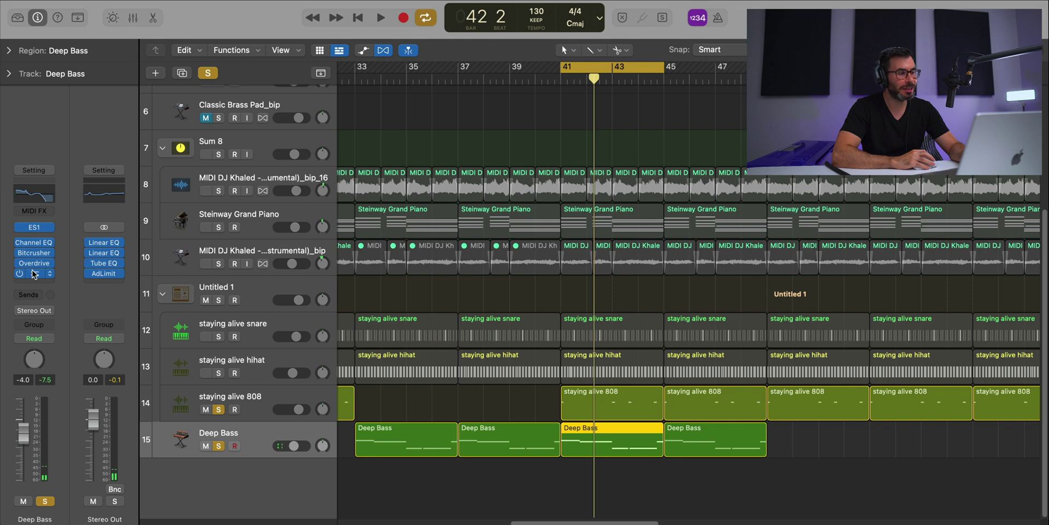
Set the Duckout side chain on Deep Bass to "staying alive 808 (Inst 9)" and its main knob to 16.3%, and close the plug-in.
drag(588, 114, 572, 90)
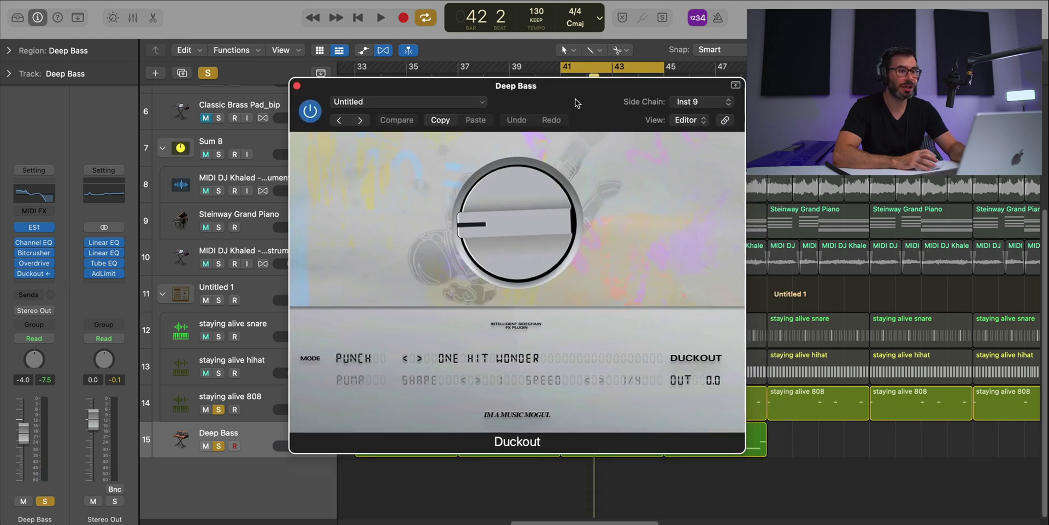
click(700, 101)
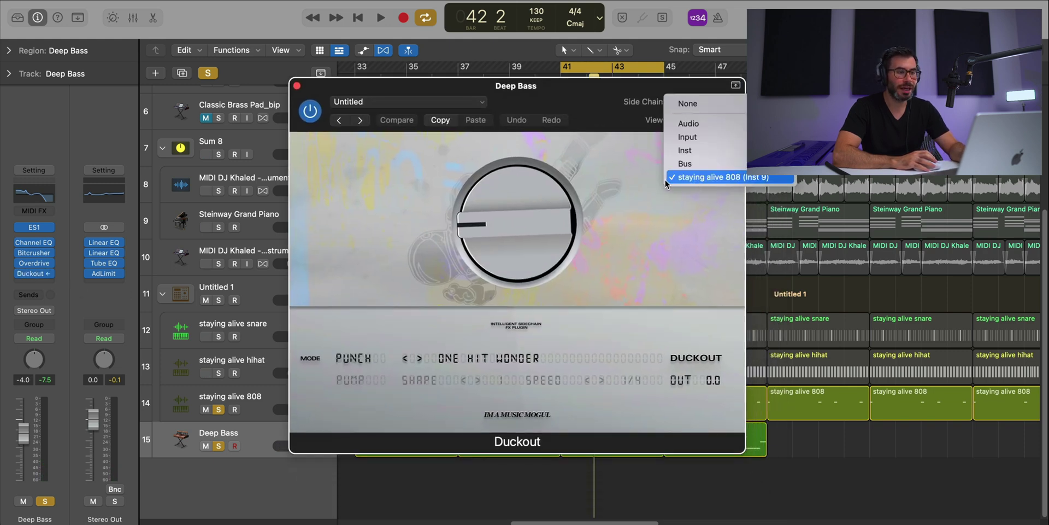
click(696, 180)
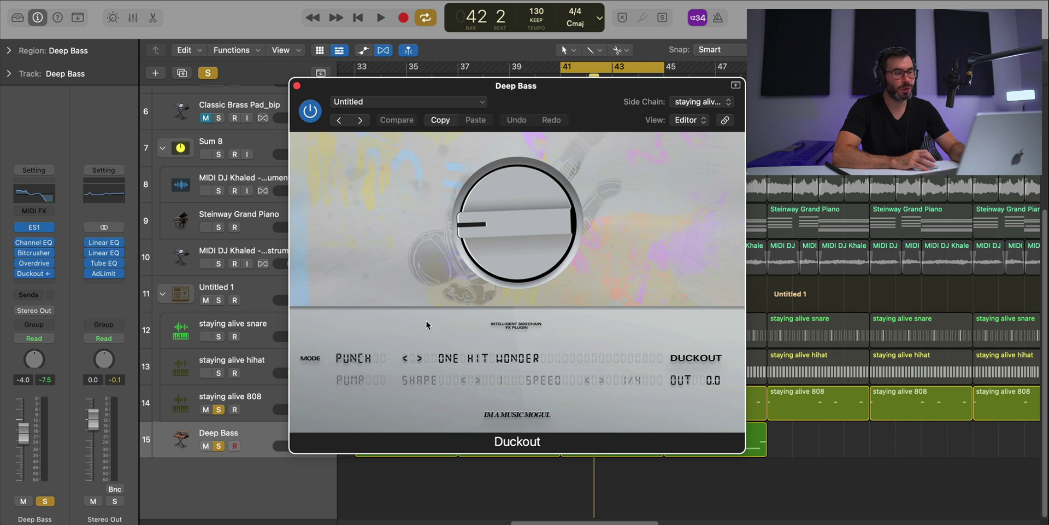
drag(487, 234, 481, 226)
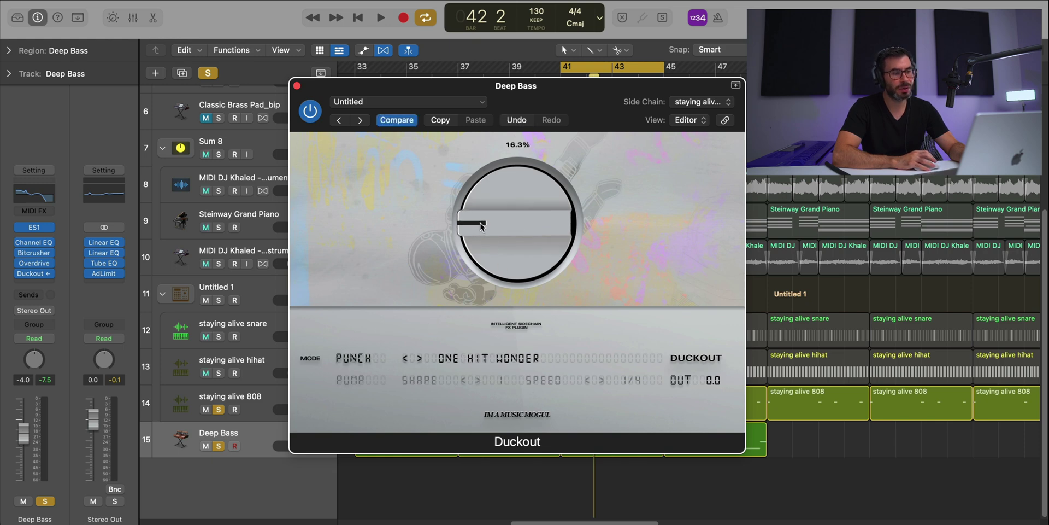
click(297, 86)
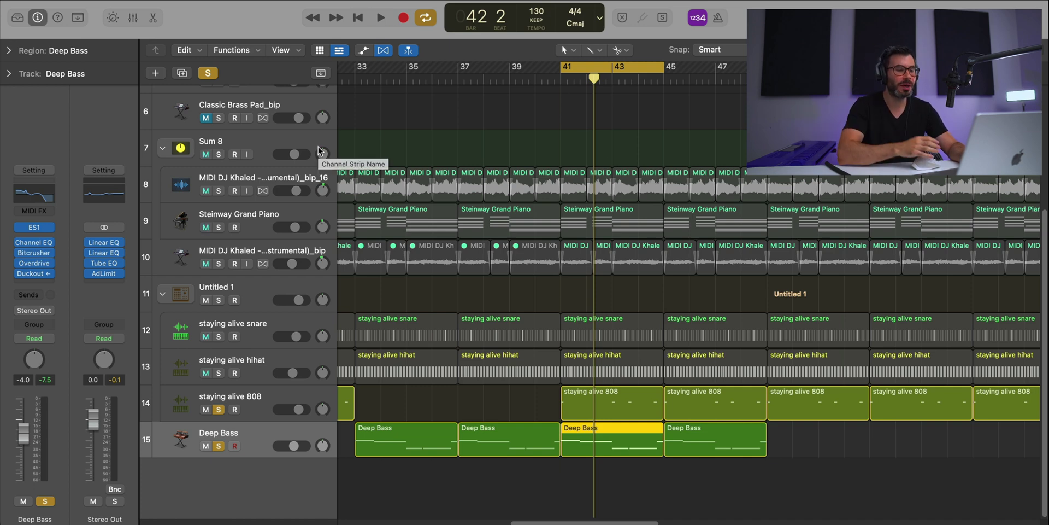
Listen to the ducked Deep Bass together with the "staying alive 808" track, and clear both solos.
key(space)
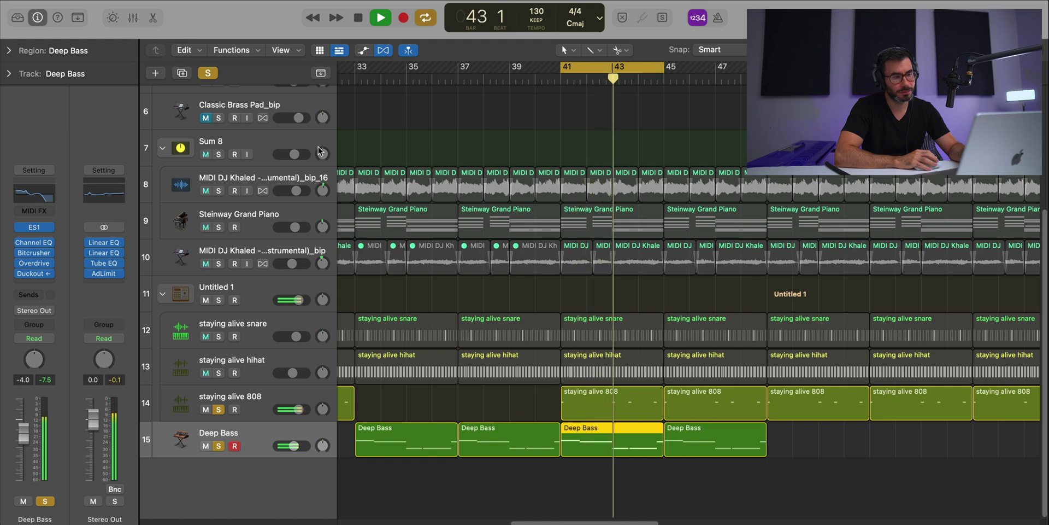
key(space)
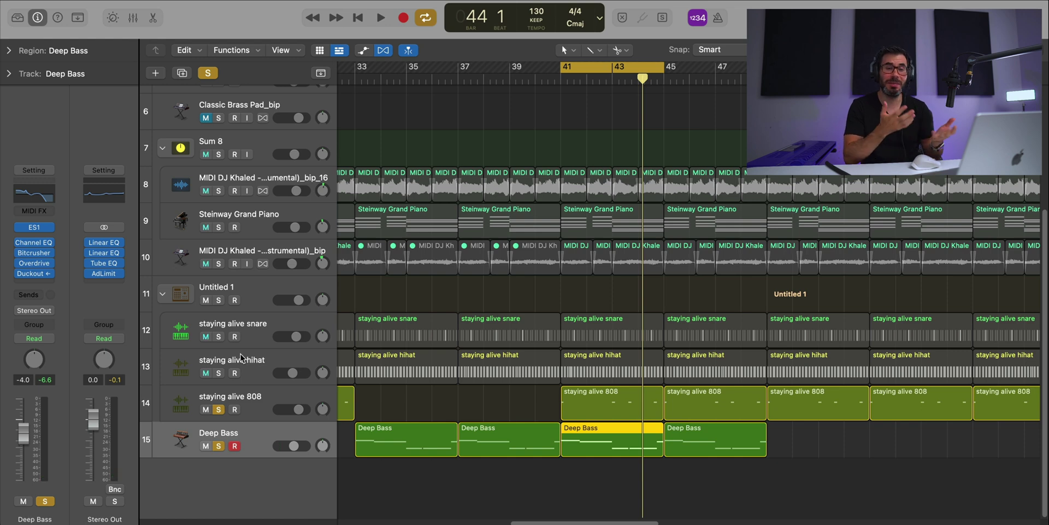
click(218, 446)
key(super+Up)
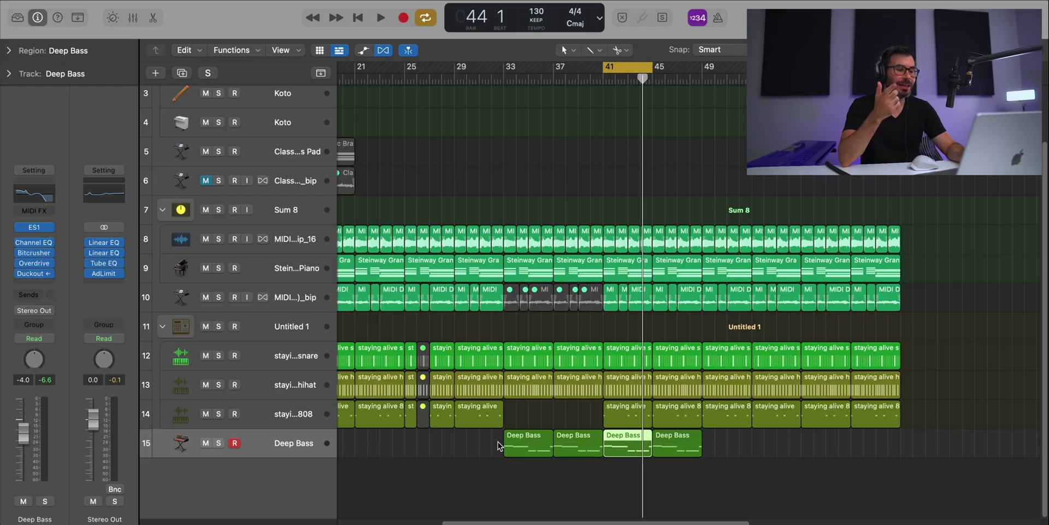
Solo the "staying alive hihat" track, review its bar 41 pattern in the Step Sequencer during playback, and clear the solo.
click(218, 384)
click(621, 389)
key(space)
double_click(624, 384)
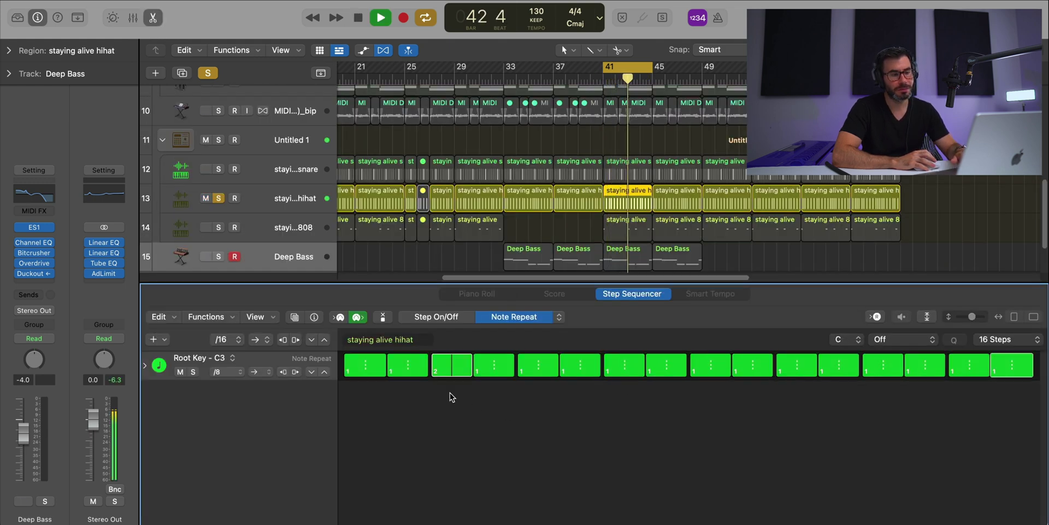
key(space)
key(space)
key(e)
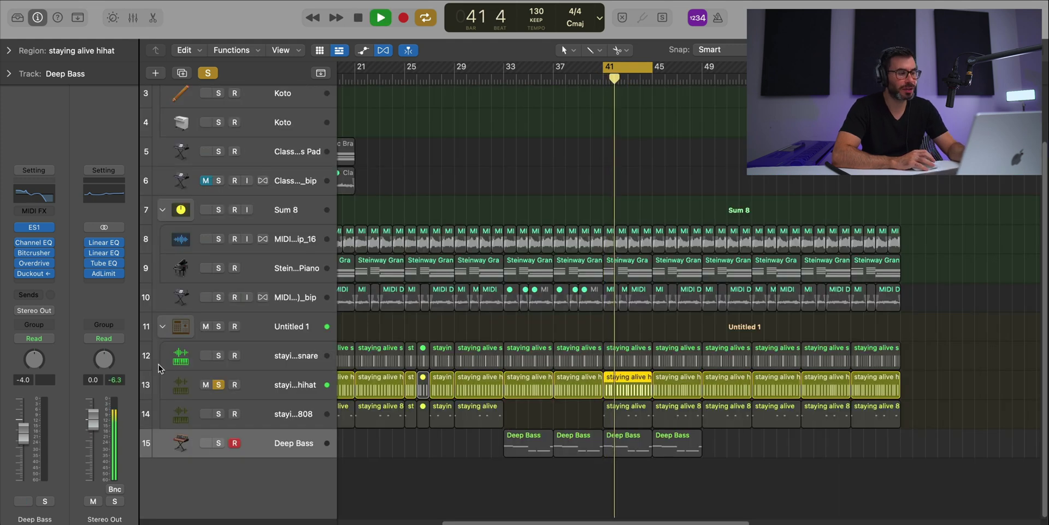
key(ctrl+s)
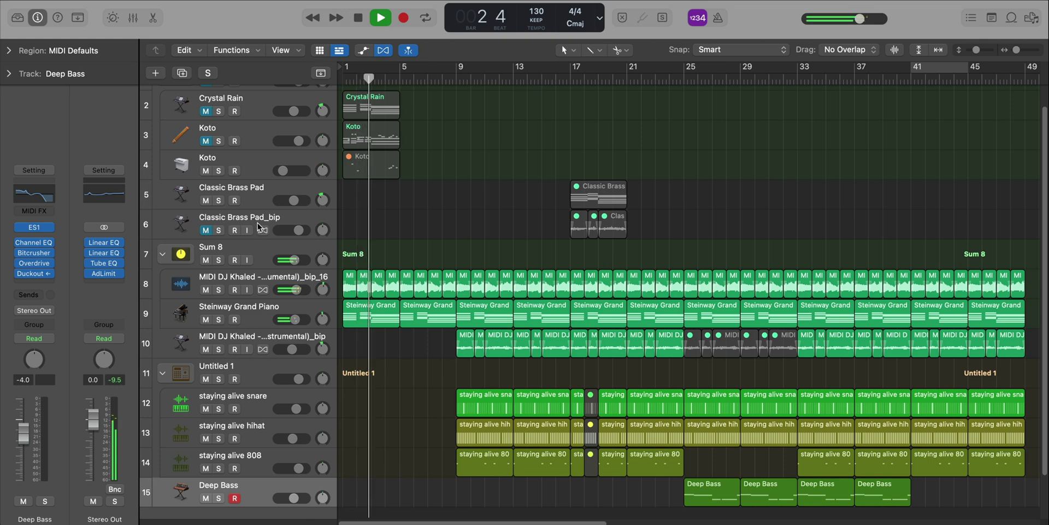
Hide all the tracks above Sum 8, up from "Classic Brass Pad_bip", while the arrangement plays from the start.
key(h)
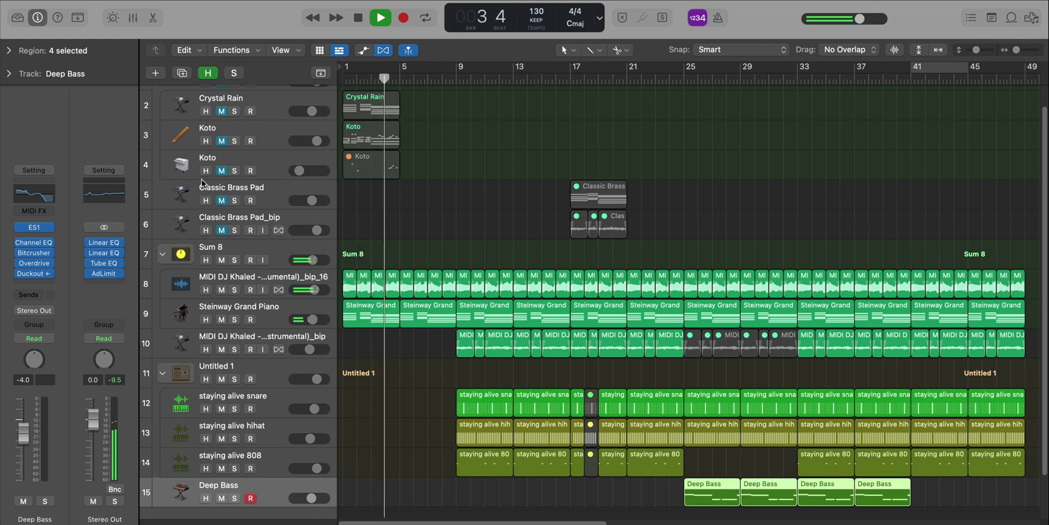
drag(206, 230, 204, 83)
key(h)
click(445, 379)
key(z)
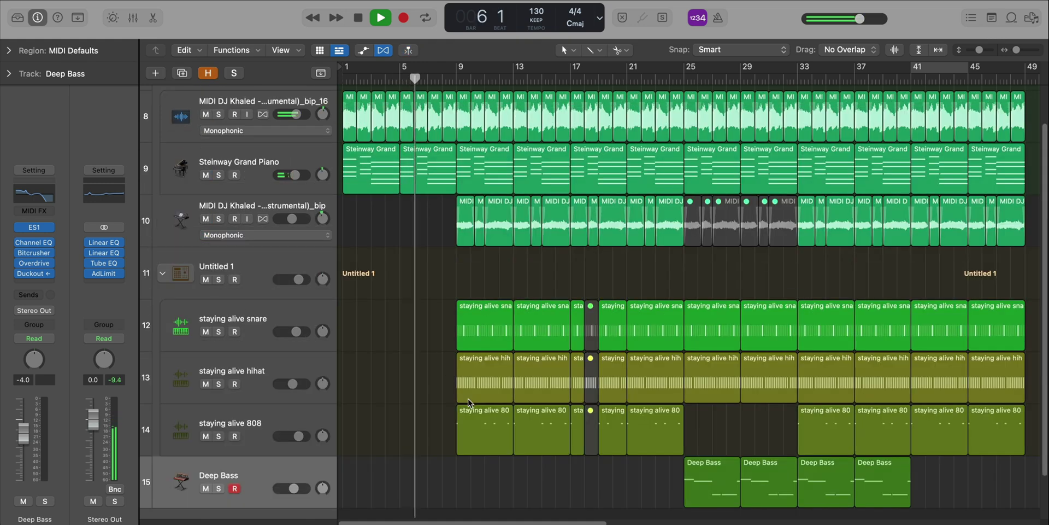